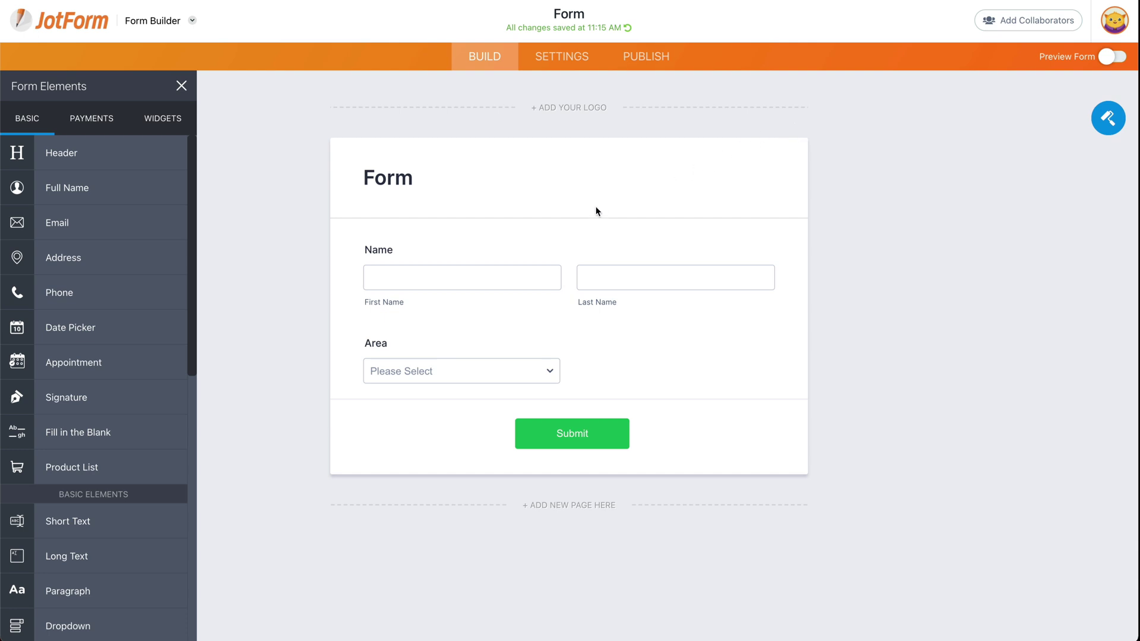
- Paste sales, support and Accountant into the Area dropdown's option list
{"action": "left_click", "coordinate": [552, 367]}
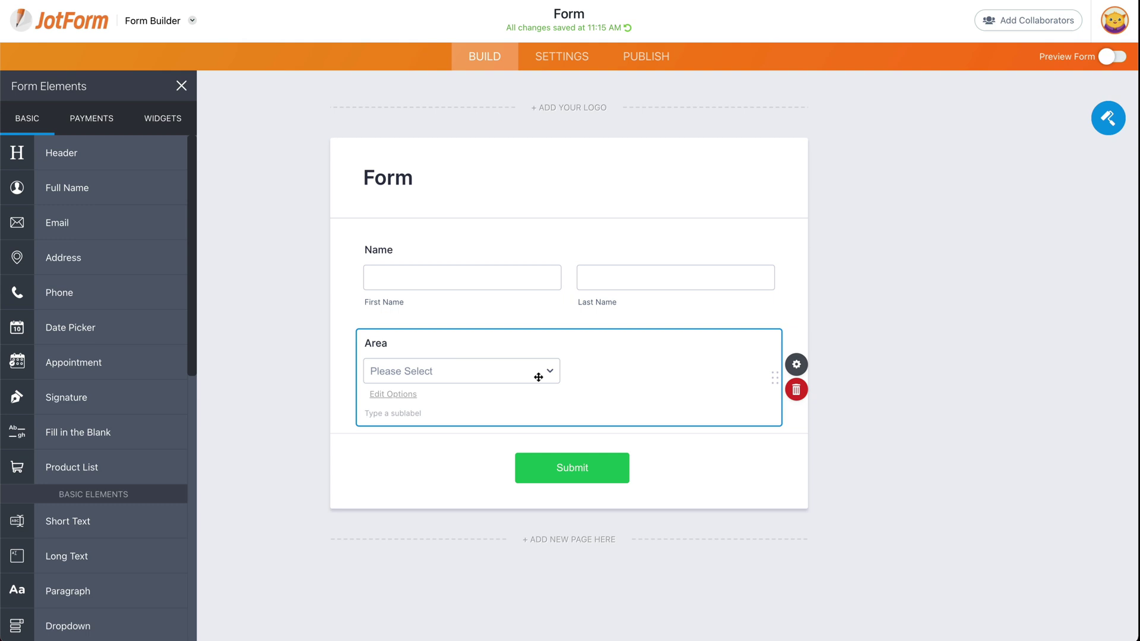
{"action": "type", "text": "sales support Accountant"}
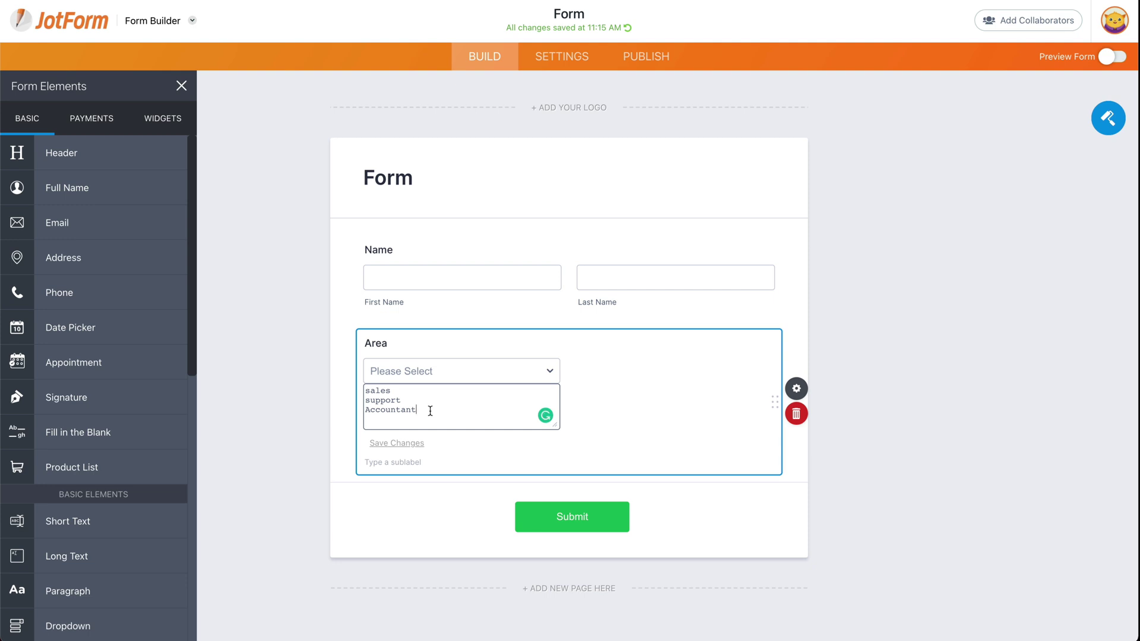
- Add a Change Thank You Page condition: if Area equals sales, display a custom message
{"action": "left_click", "coordinate": [591, 171]}
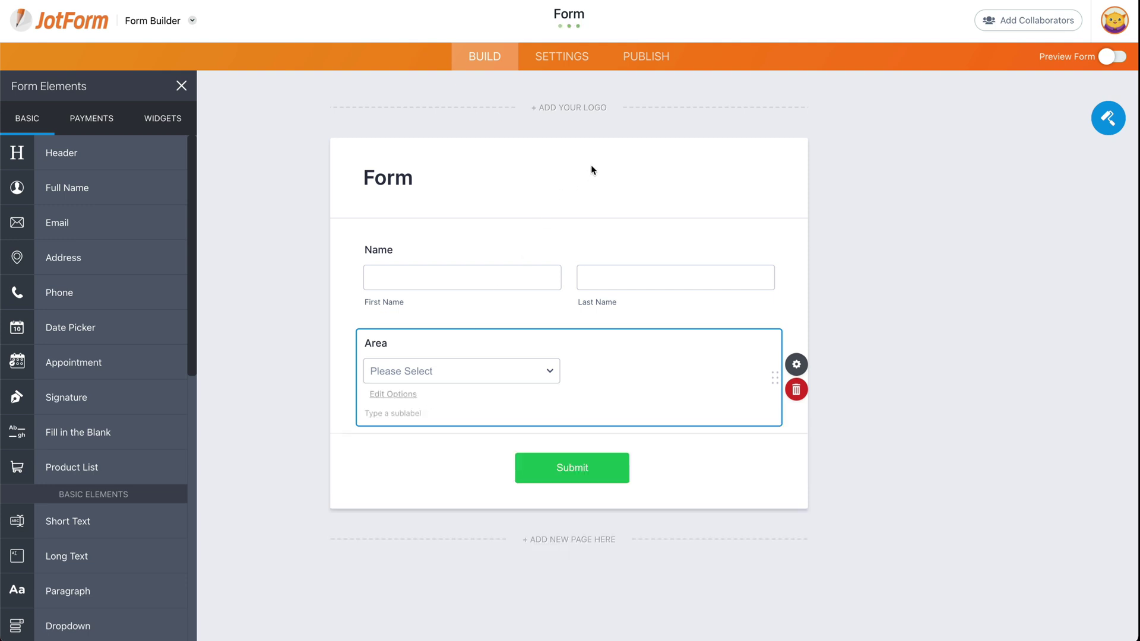
{"action": "left_click", "coordinate": [568, 63]}
{"action": "left_click", "coordinate": [152, 228]}
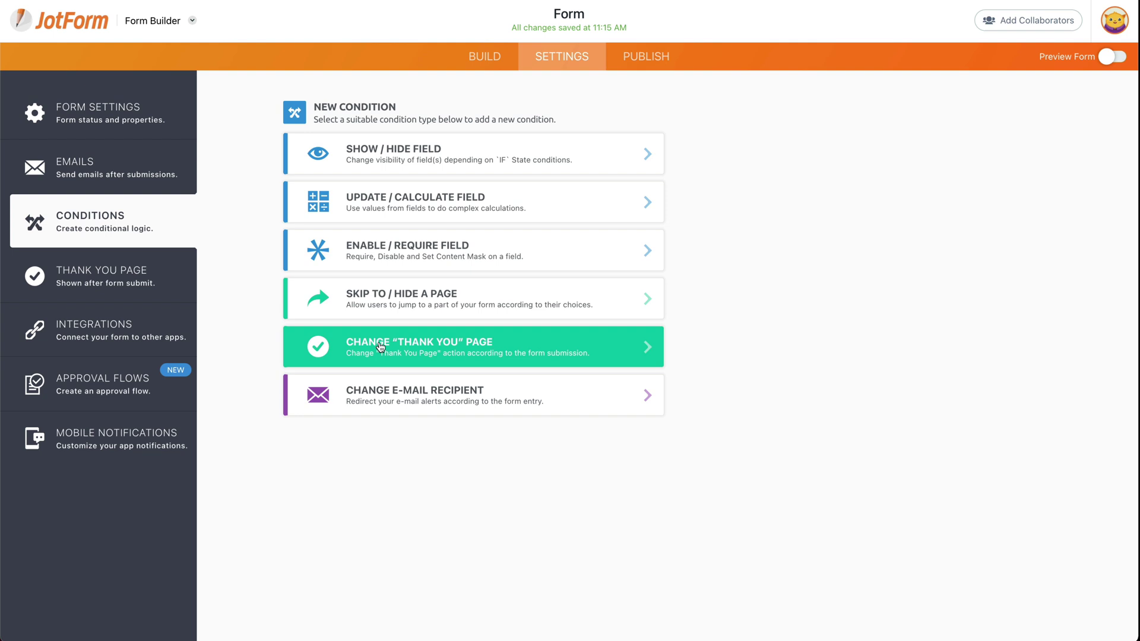
{"action": "left_click", "coordinate": [380, 347]}
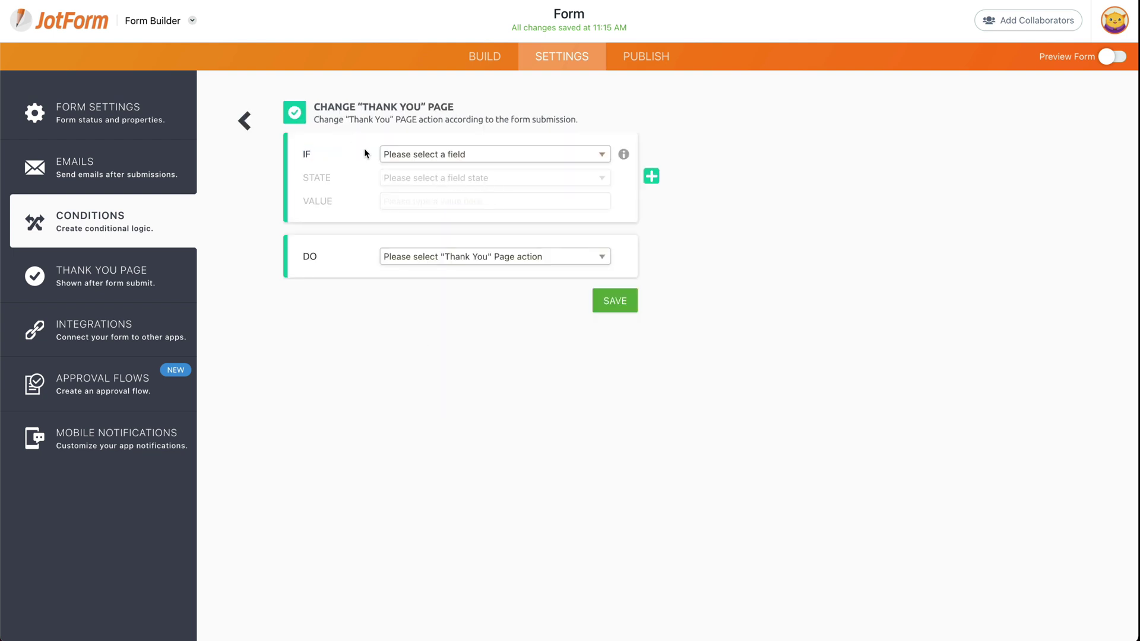
{"action": "left_click", "coordinate": [421, 158]}
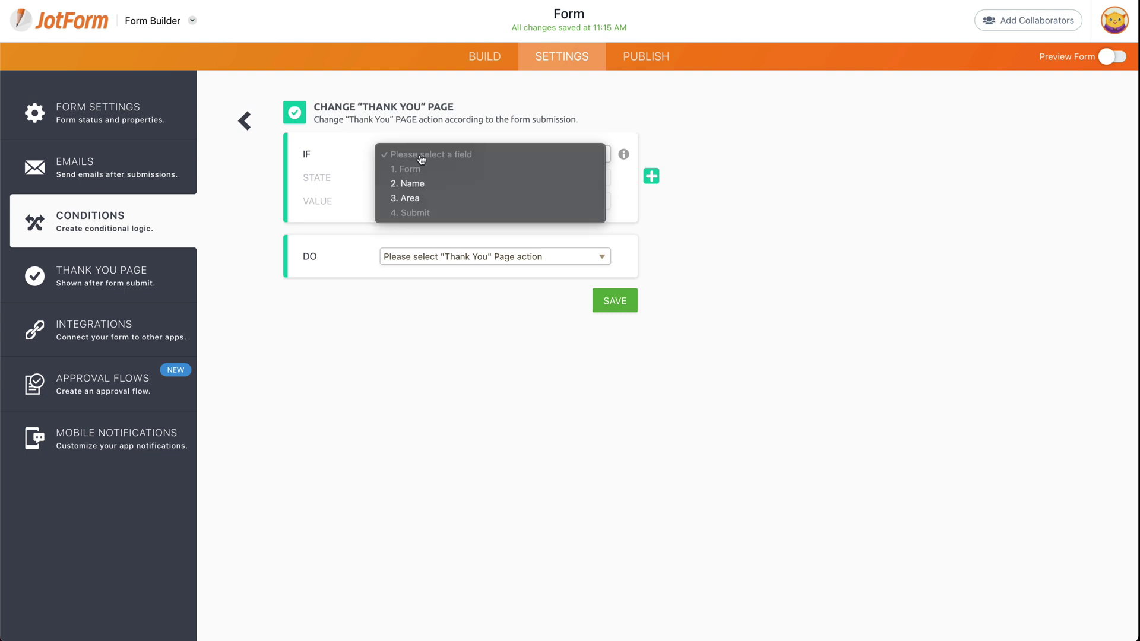
{"action": "left_click", "coordinate": [423, 200]}
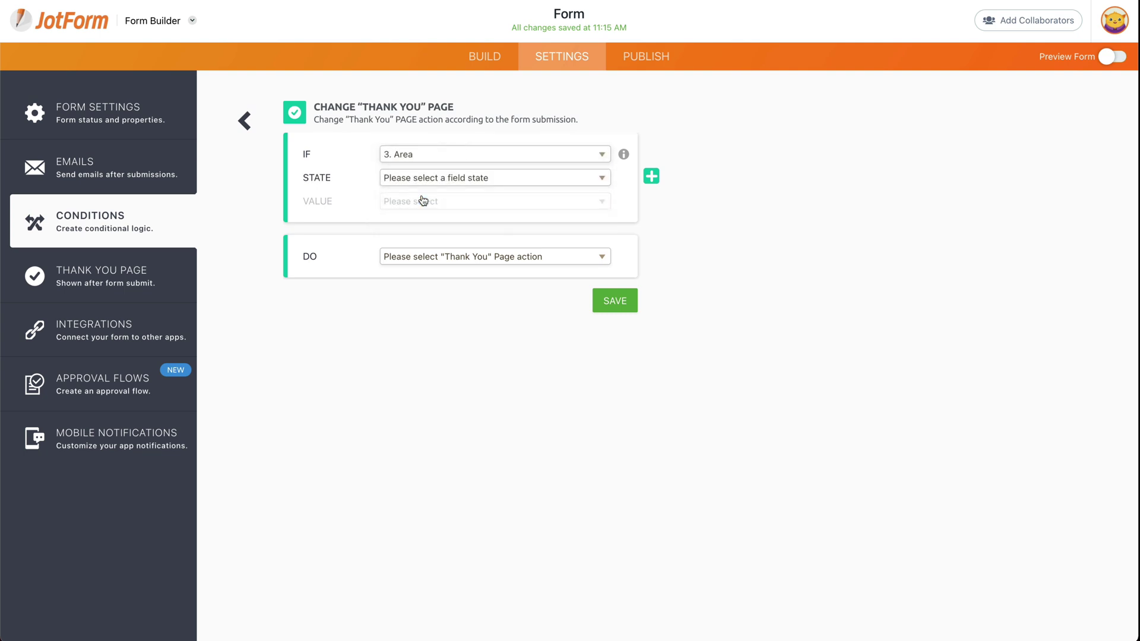
{"action": "left_click", "coordinate": [432, 180]}
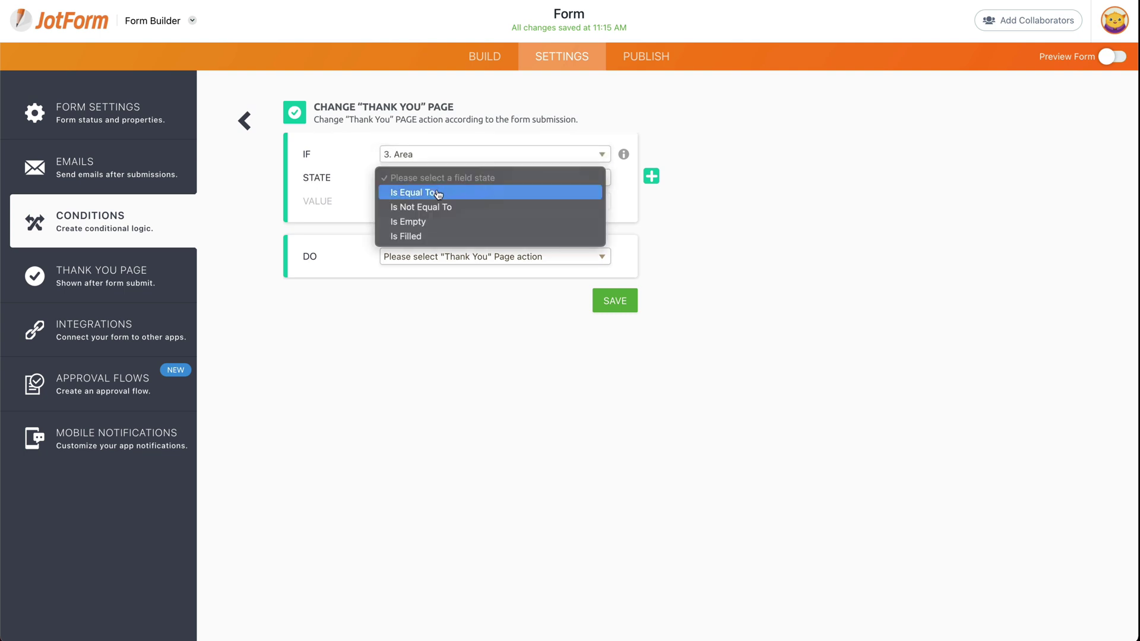
{"action": "left_click", "coordinate": [437, 194]}
{"action": "left_click", "coordinate": [443, 205]}
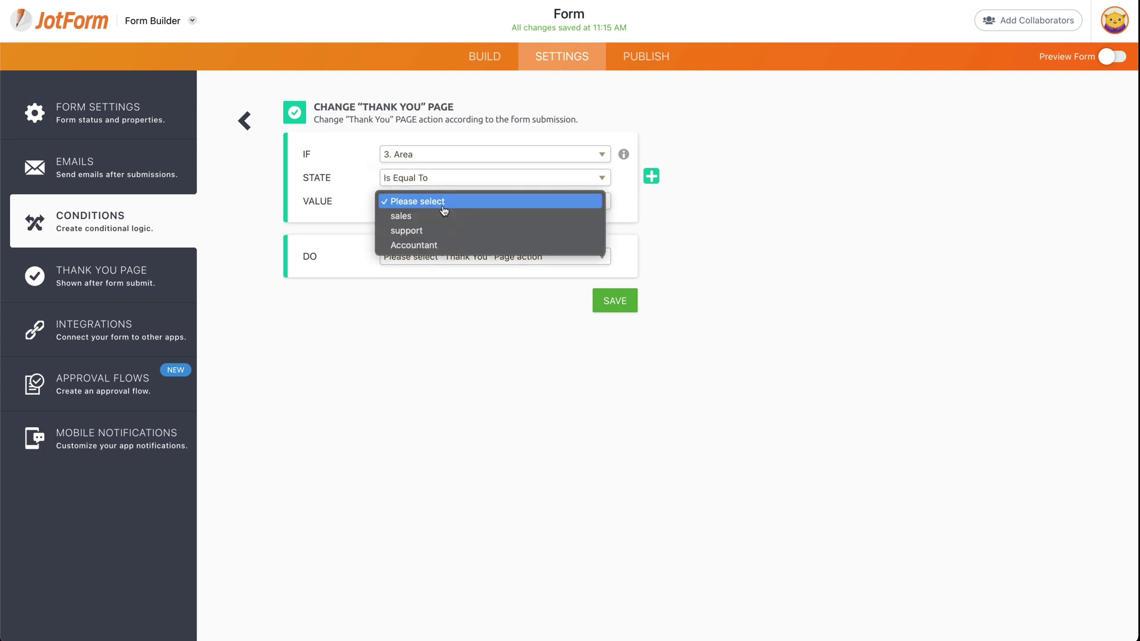
{"action": "left_click", "coordinate": [442, 217]}
{"action": "left_click", "coordinate": [448, 250]}
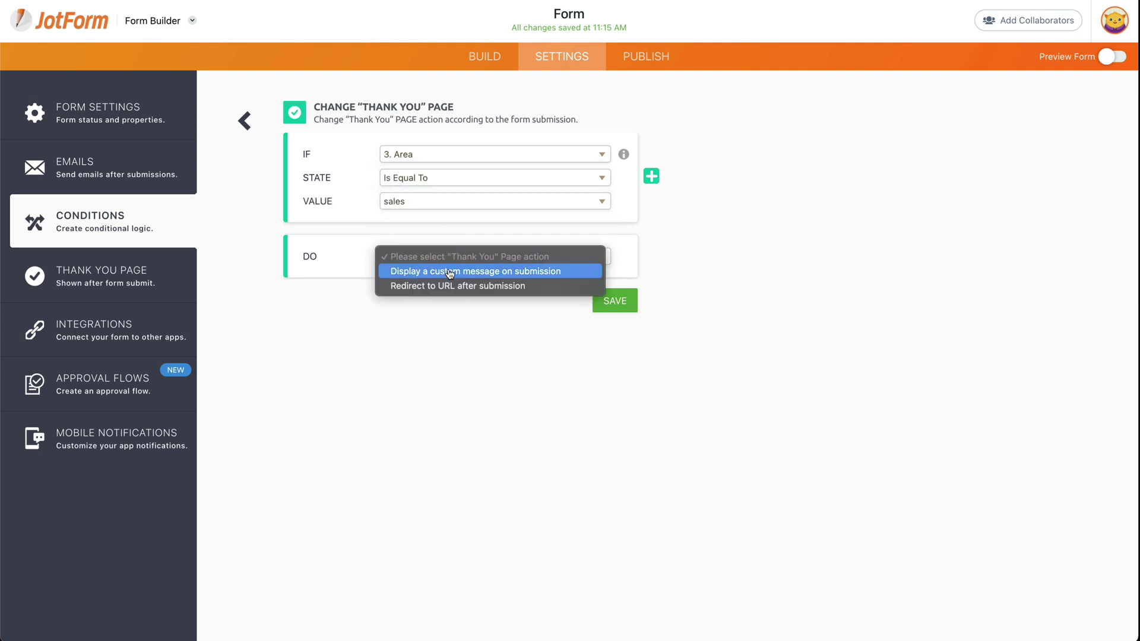
{"action": "left_click", "coordinate": [450, 272]}
- Replace the default confirmation line with a bold 'For contating Sales' line
{"action": "scroll", "coordinate": [530, 459], "scroll_direction": "down", "scroll_amount": 1}
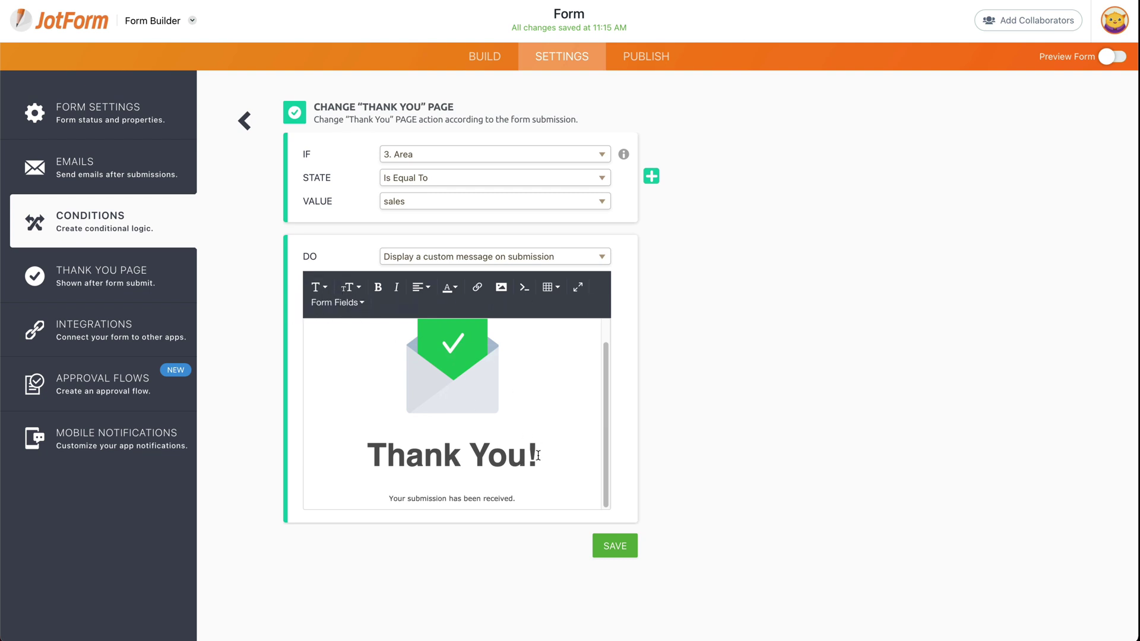
{"action": "key", "text": "Down"}
{"action": "key", "text": "super+BackSpace"}
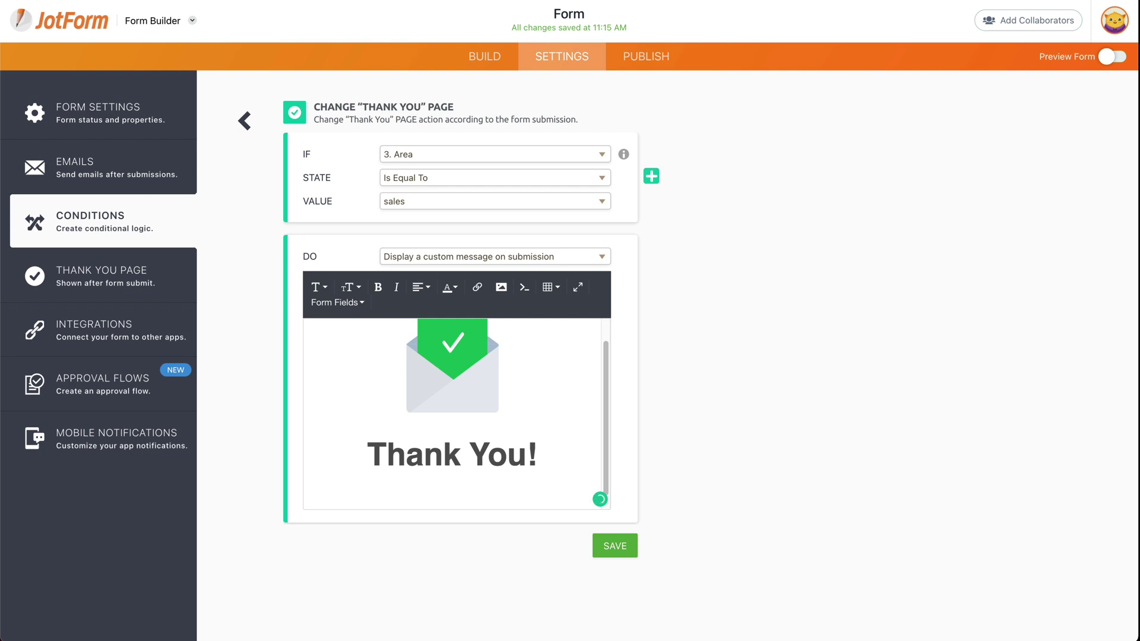
{"action": "type", "text": "For contating Sales"}
{"action": "left_click_drag", "start_coordinate": [472, 492], "coordinate": [488, 496]}
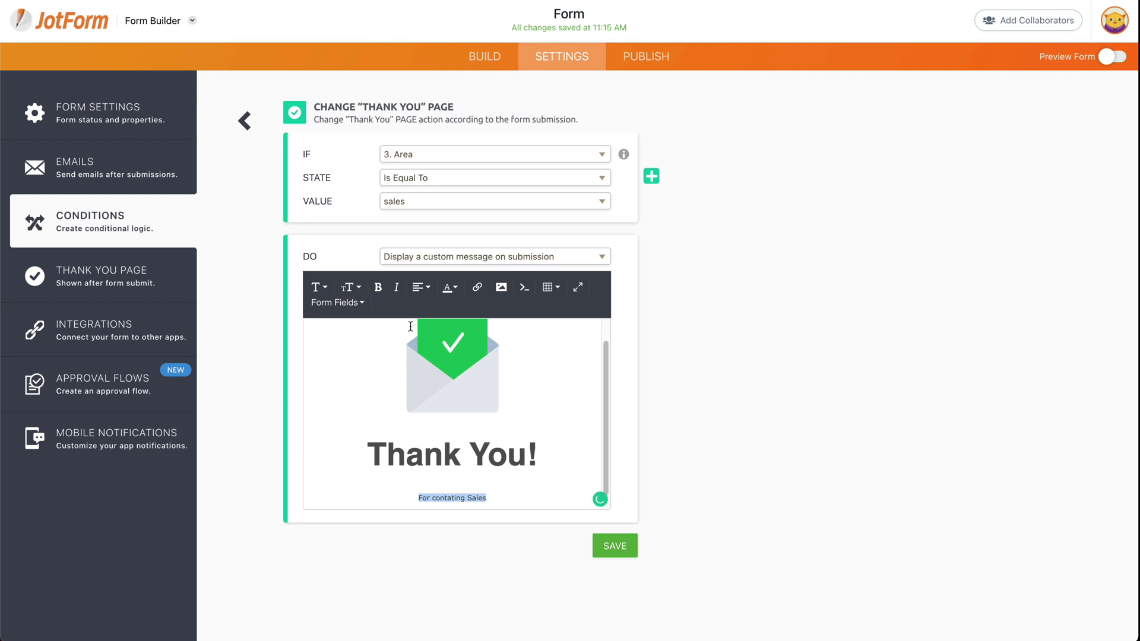
{"action": "left_click", "coordinate": [378, 286]}
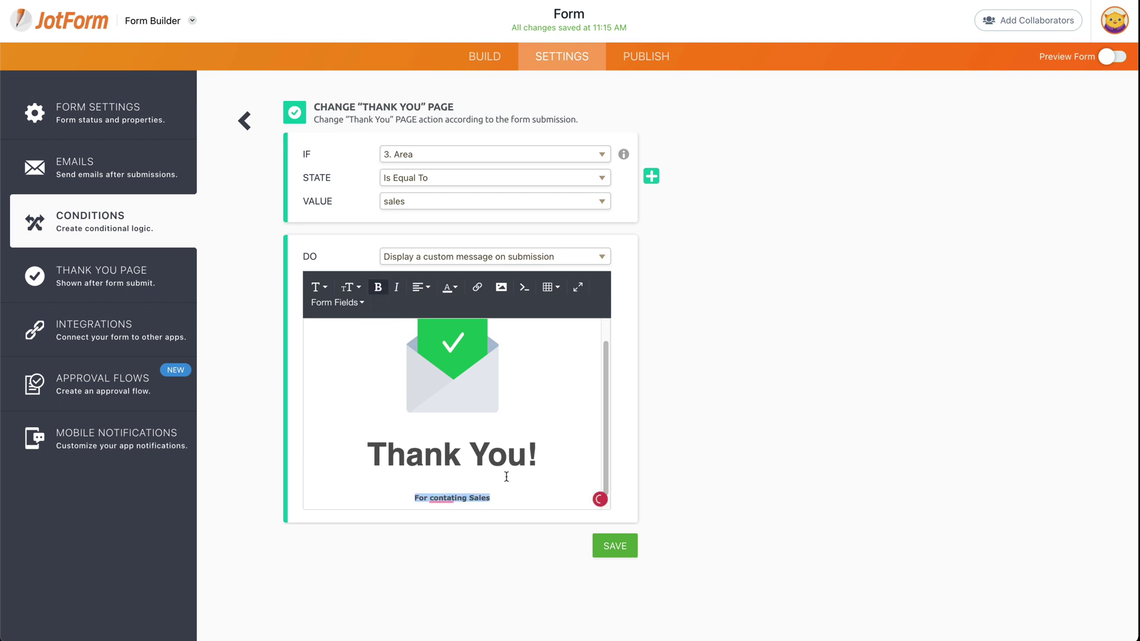
- Save the sales condition and add another: if Area equals support, display a custom message
{"action": "left_click", "coordinate": [622, 542]}
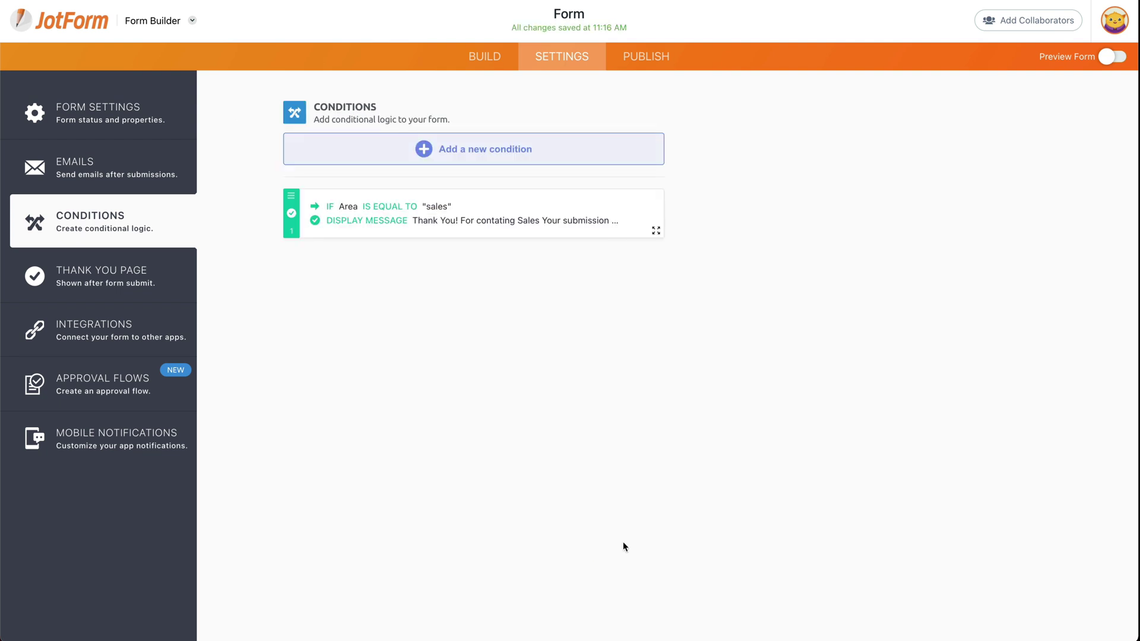
{"action": "left_click", "coordinate": [471, 152]}
{"action": "left_click", "coordinate": [411, 349]}
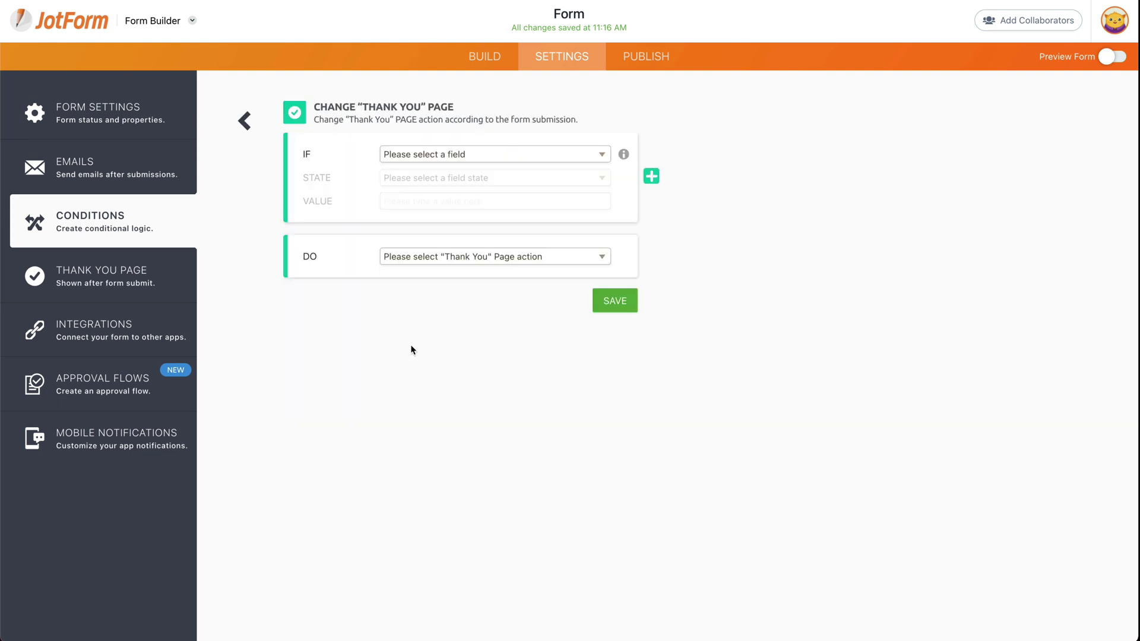
{"action": "left_click", "coordinate": [451, 159]}
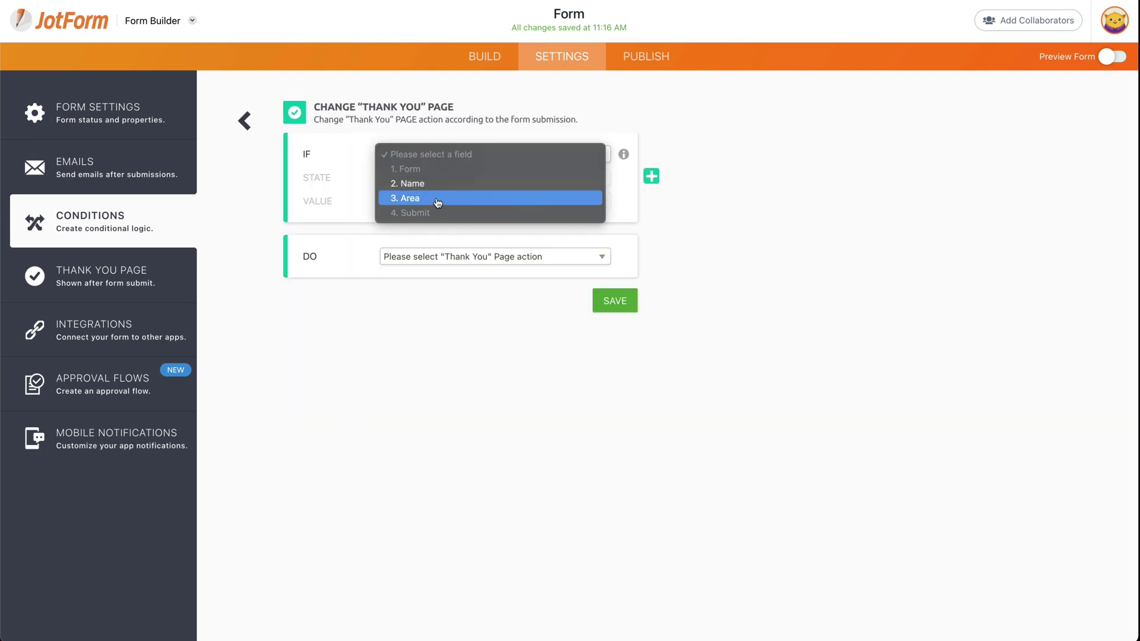
{"action": "left_click", "coordinate": [437, 200]}
{"action": "left_click", "coordinate": [431, 186]}
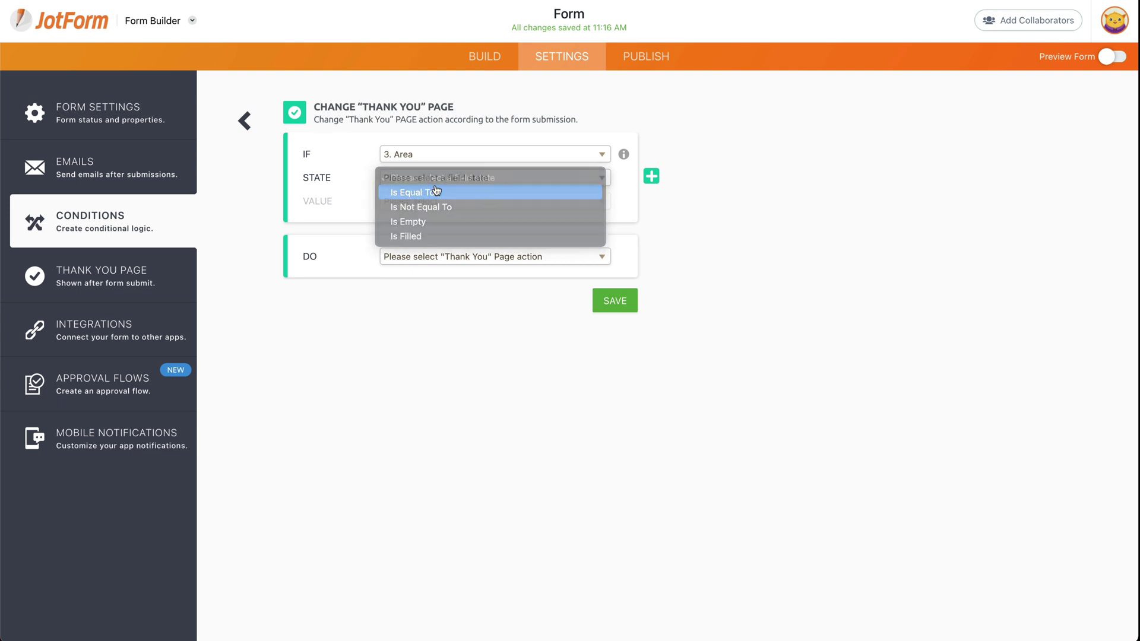
{"action": "left_click", "coordinate": [438, 189]}
{"action": "left_click", "coordinate": [437, 201]}
{"action": "left_click", "coordinate": [445, 231]}
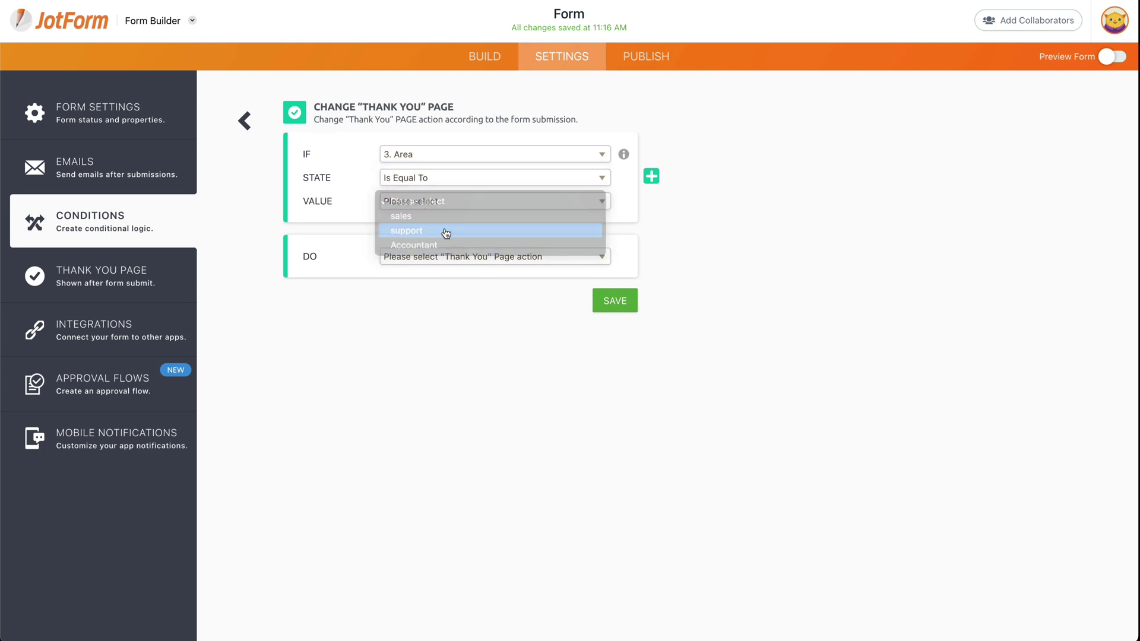
{"action": "left_click", "coordinate": [454, 259]}
{"action": "left_click", "coordinate": [467, 272]}
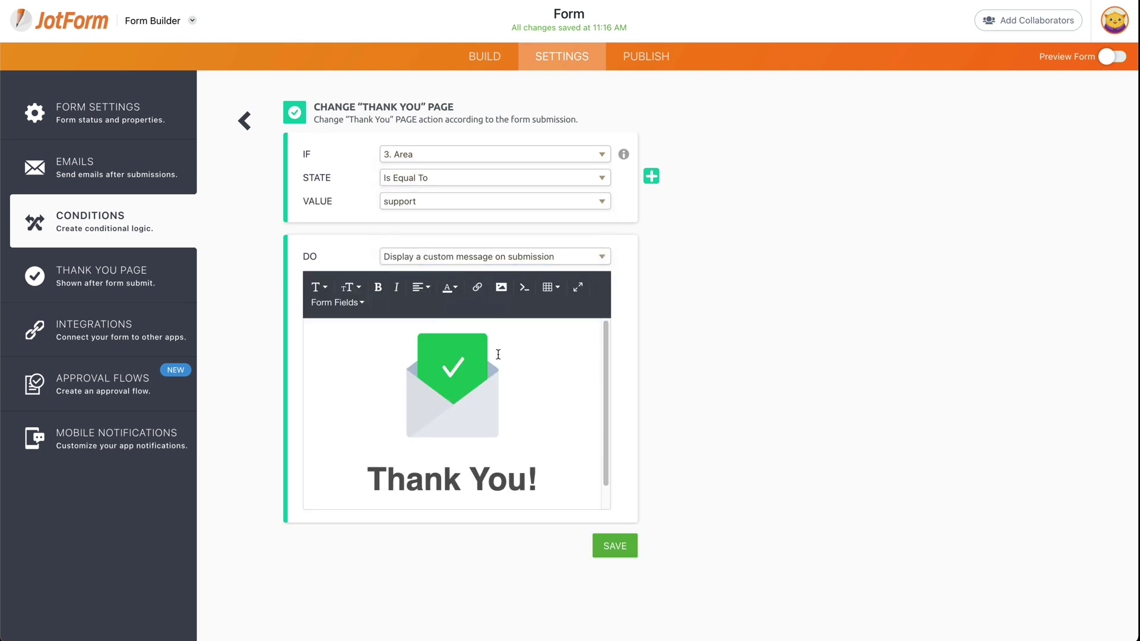
- Replace the default line with 'For contacting support', fixing the spelling mistakes
{"action": "scroll", "coordinate": [498, 354], "scroll_direction": "down", "scroll_amount": 1}
{"action": "left_click", "coordinate": [537, 455]}
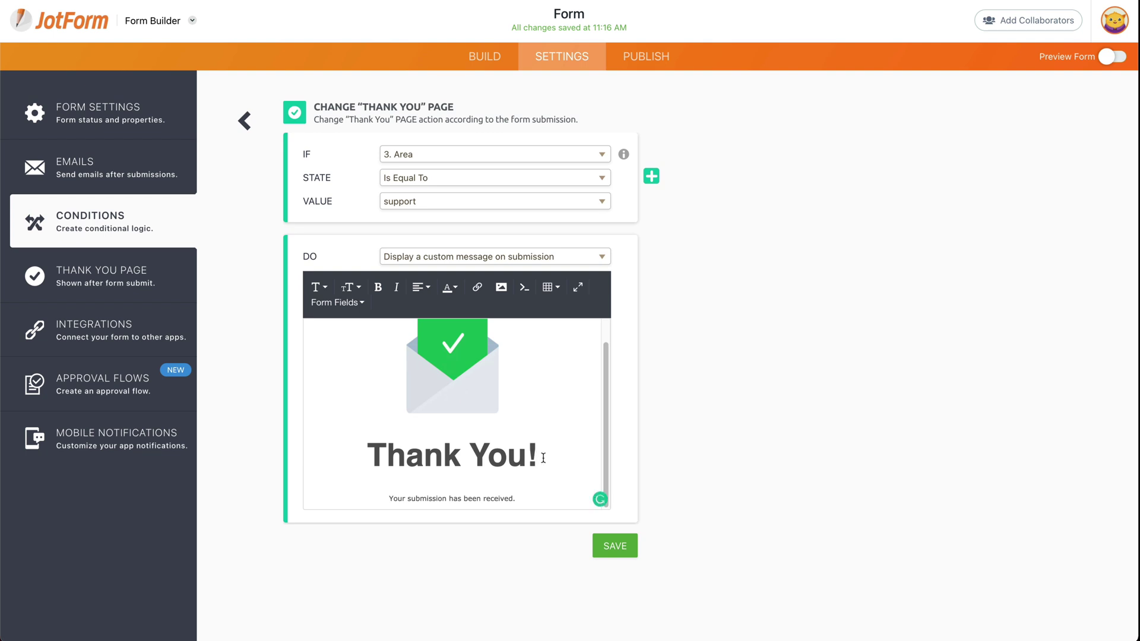
{"action": "key", "text": "Down"}
{"action": "key", "text": "shift+Home"}
{"action": "key", "text": "BackSpace"}
{"action": "type", "text": "For contat"}
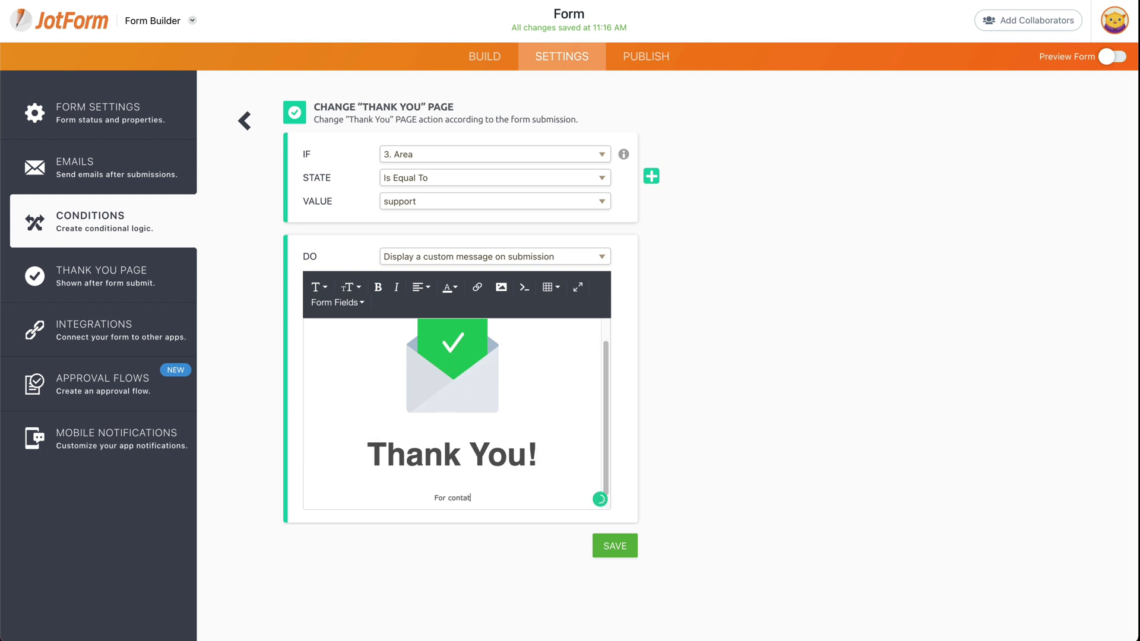
{"action": "type", "text": "ing suport"}
{"action": "left_click", "coordinate": [473, 500]}
{"action": "type", "text": "p"}
{"action": "mouse_move", "coordinate": [441, 496]}
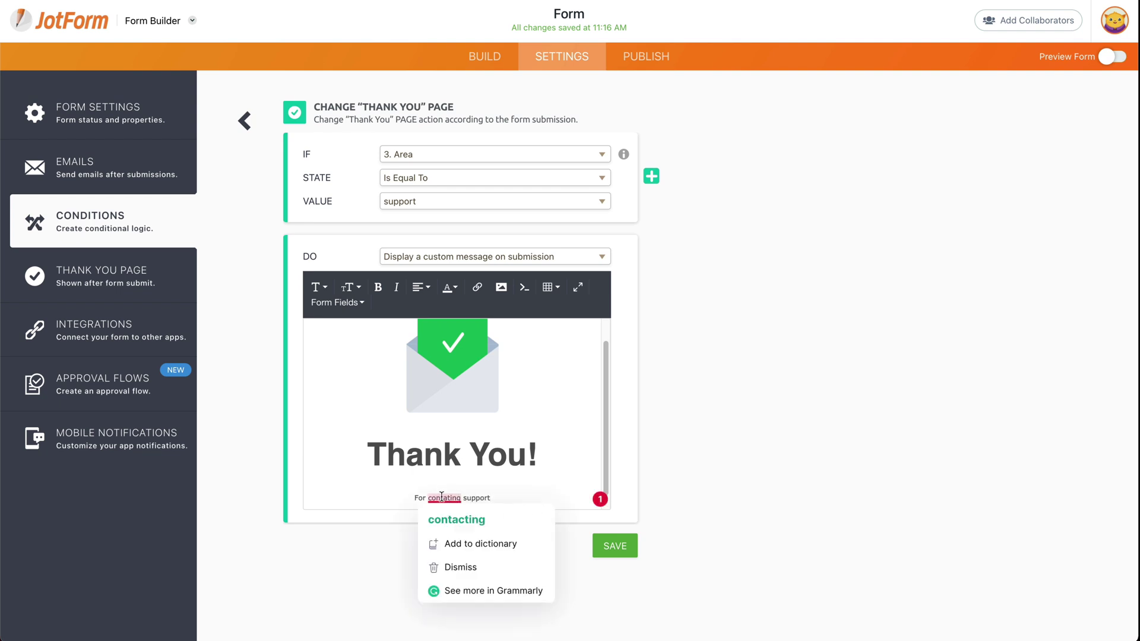
{"action": "left_click", "coordinate": [469, 519]}
- Save the support condition and add one: if Area equals Accountant, display a custom message
{"action": "left_click", "coordinate": [615, 546]}
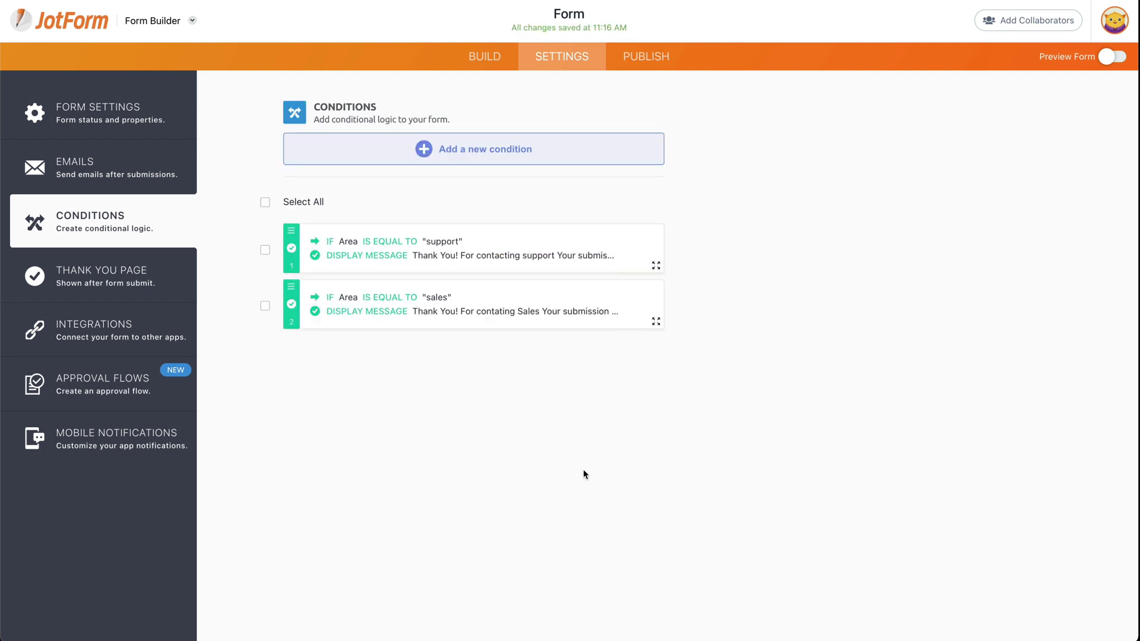
{"action": "left_click", "coordinate": [470, 159]}
{"action": "left_click", "coordinate": [450, 349]}
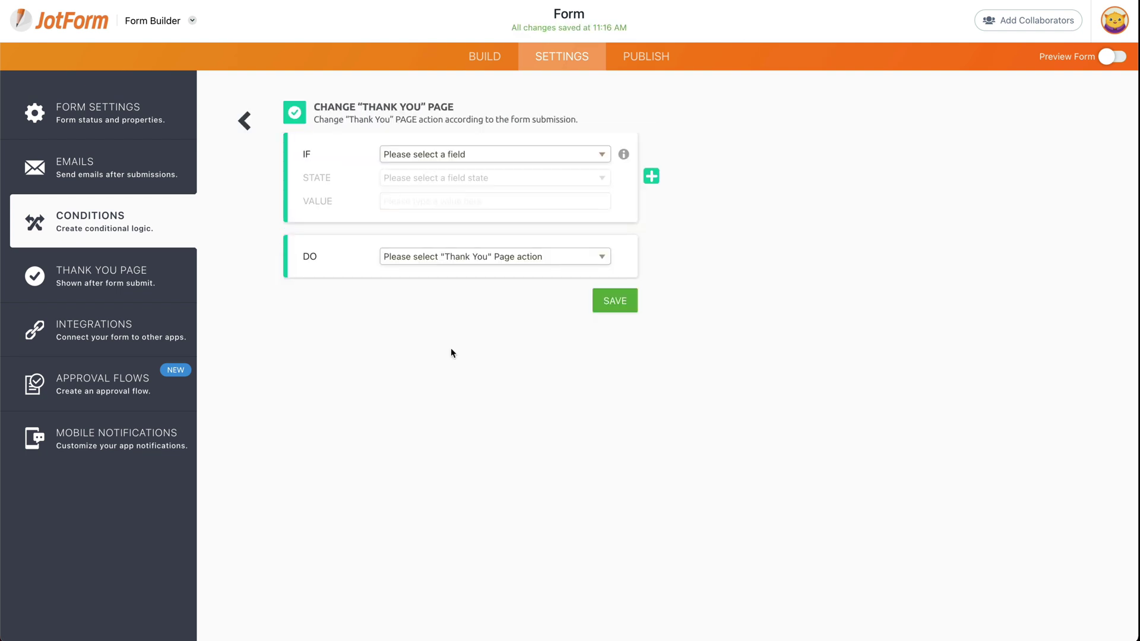
{"action": "left_click", "coordinate": [433, 155]}
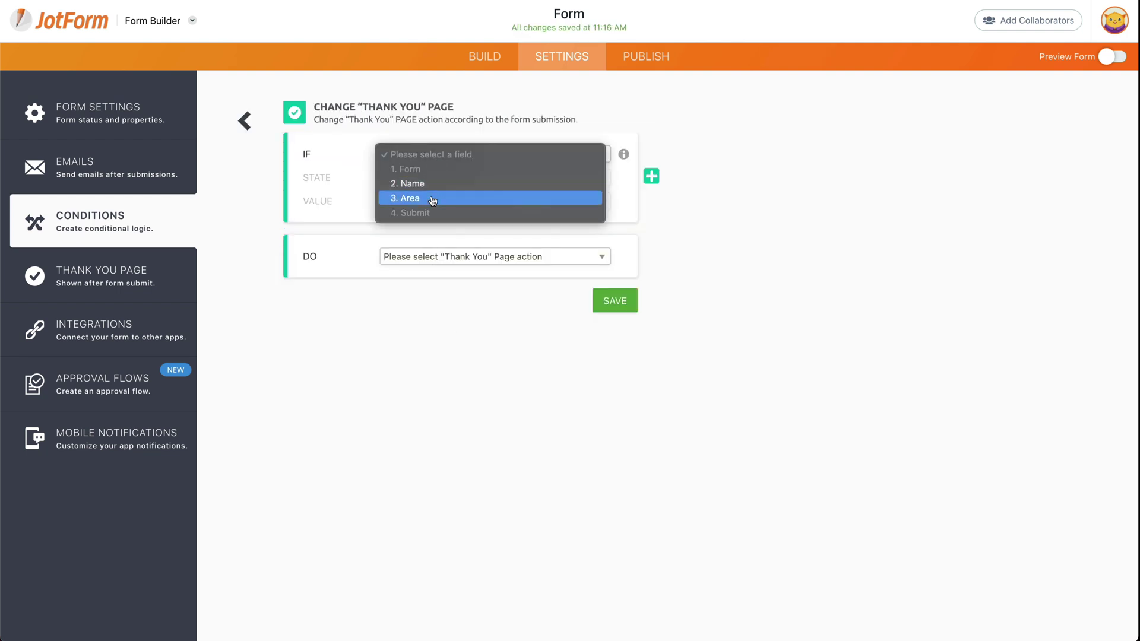
{"action": "left_click", "coordinate": [433, 197]}
{"action": "left_click", "coordinate": [431, 178]}
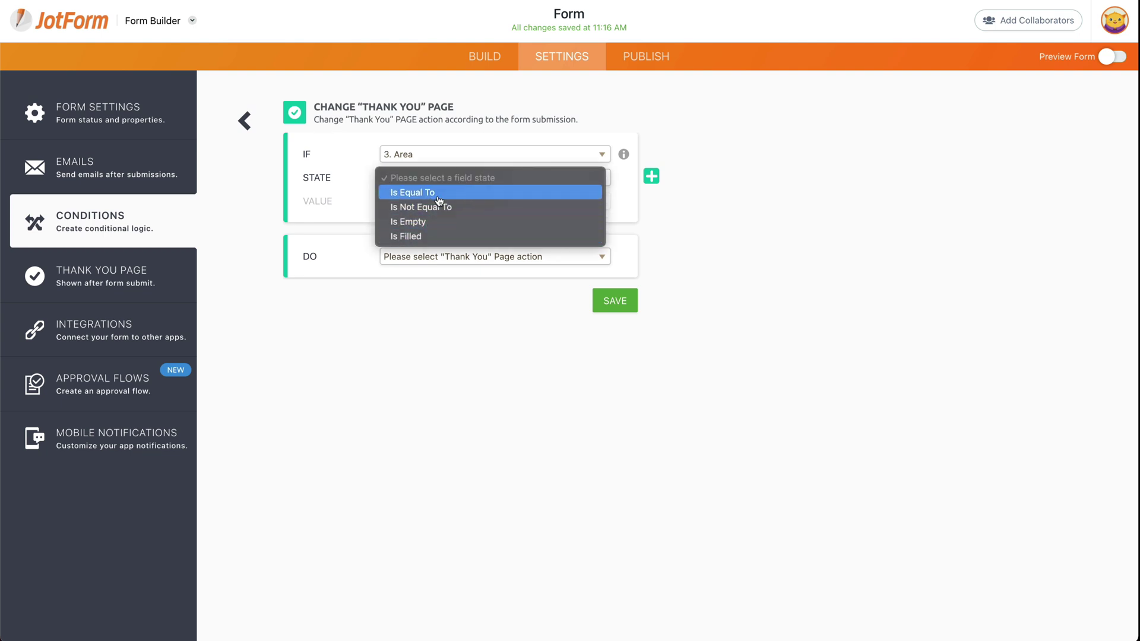
{"action": "left_click", "coordinate": [416, 192]}
{"action": "left_click", "coordinate": [445, 204]}
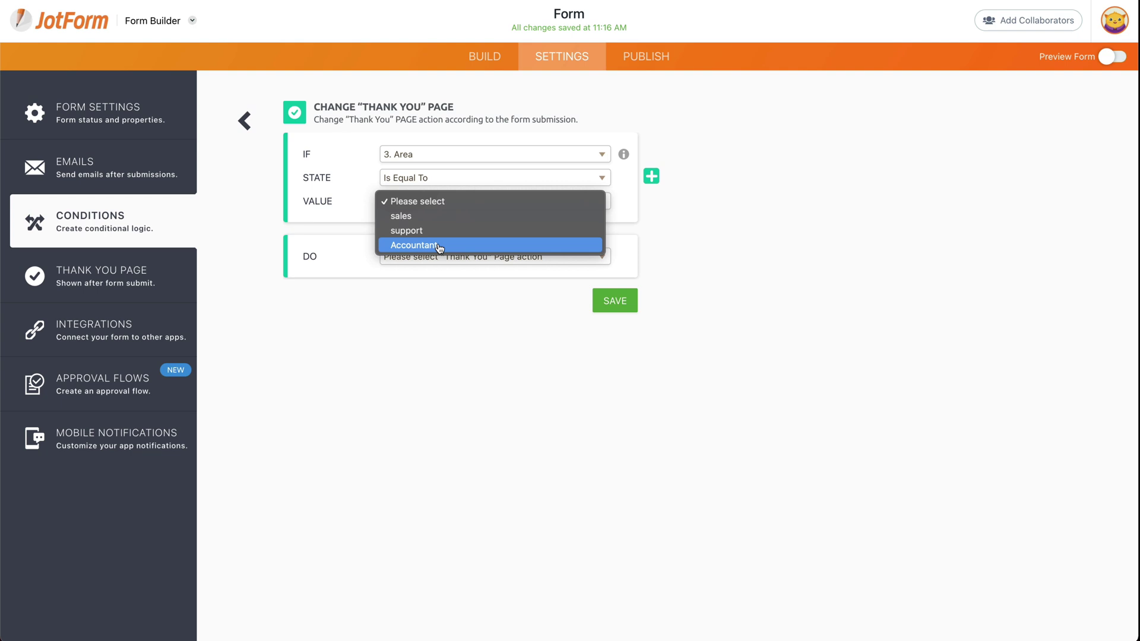
{"action": "left_click", "coordinate": [435, 245]}
{"action": "left_click", "coordinate": [463, 256]}
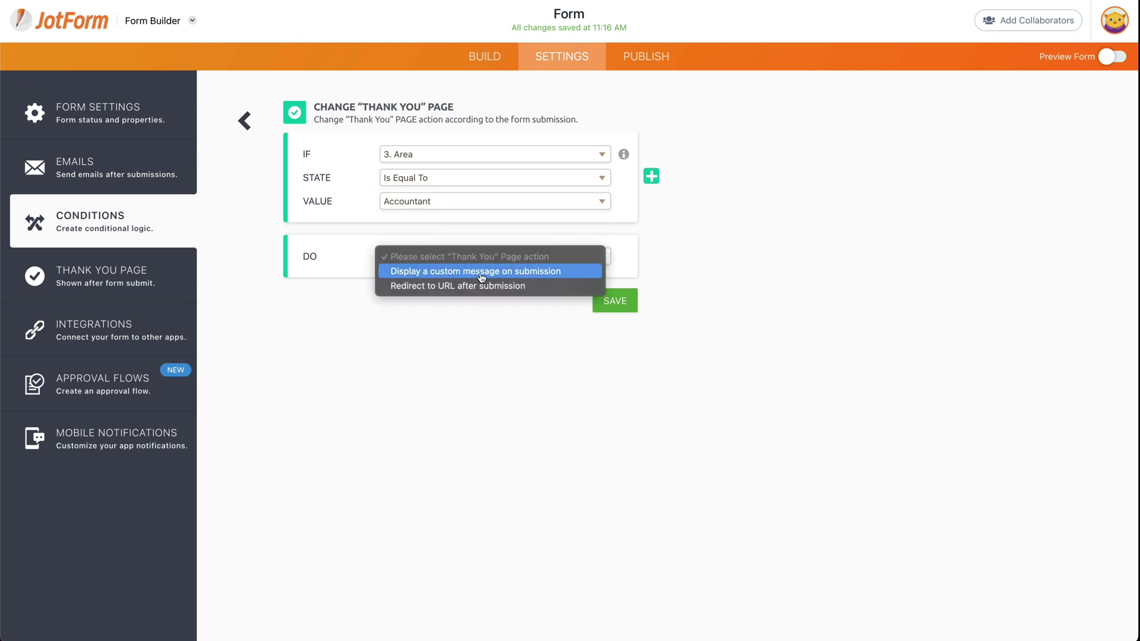
{"action": "left_click", "coordinate": [487, 272]}
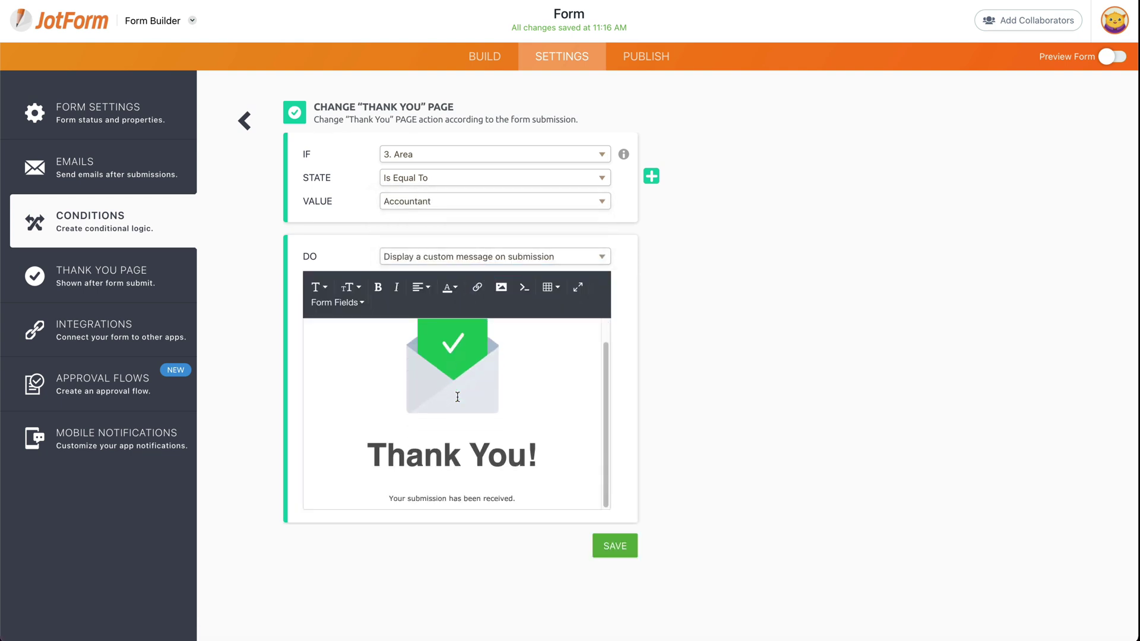
- Replace the default line with bold 'For contacting account area' and save the condition
{"action": "triple_click", "coordinate": [452, 498]}
{"action": "key", "text": "BackSpace"}
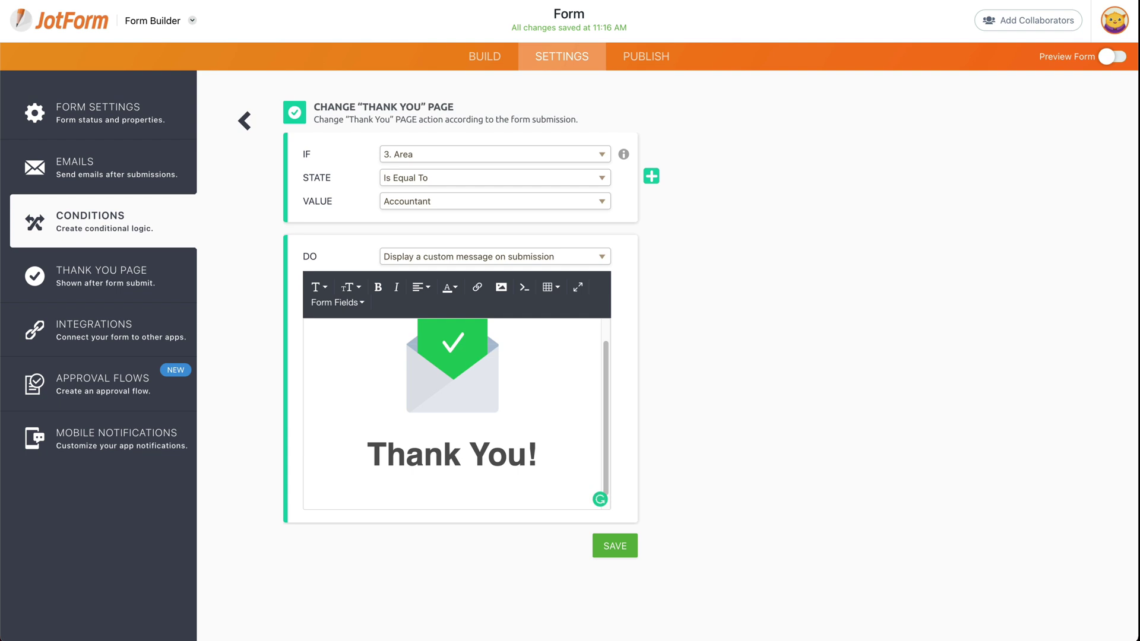
{"action": "type", "text": "For contating account area"}
{"action": "left_click", "coordinate": [438, 497]}
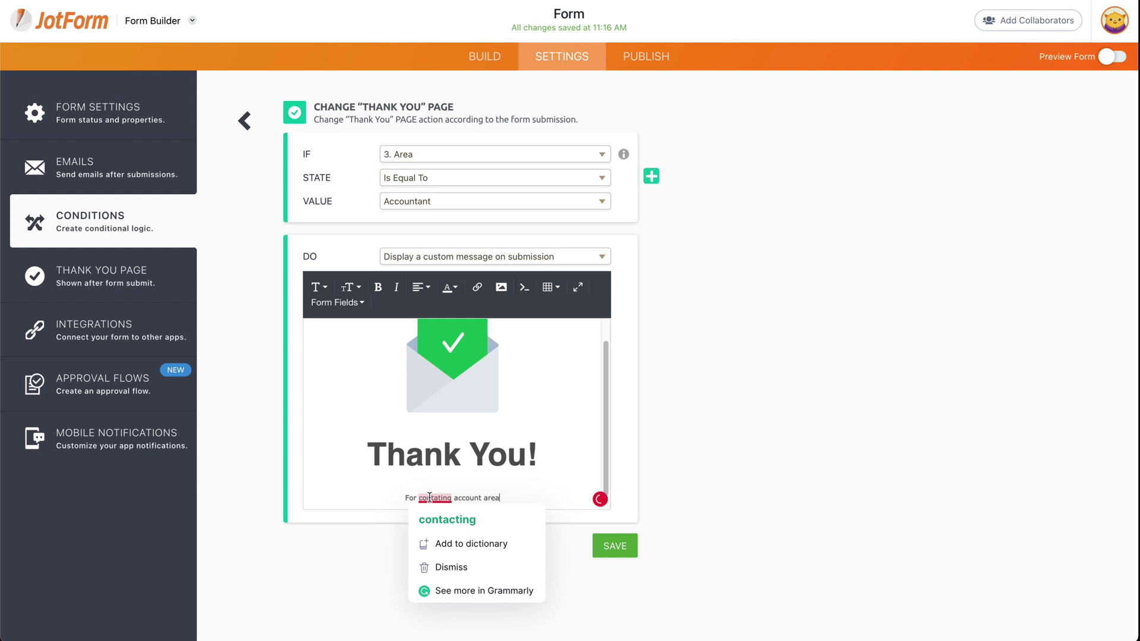
{"action": "left_click", "coordinate": [468, 519]}
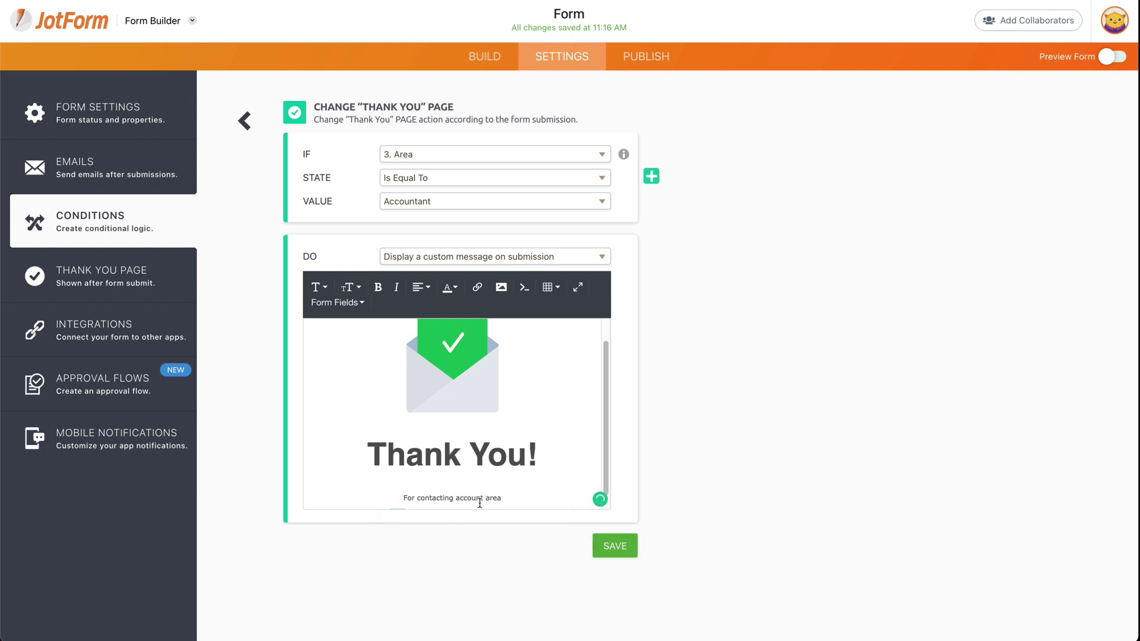
{"action": "triple_click", "coordinate": [460, 497]}
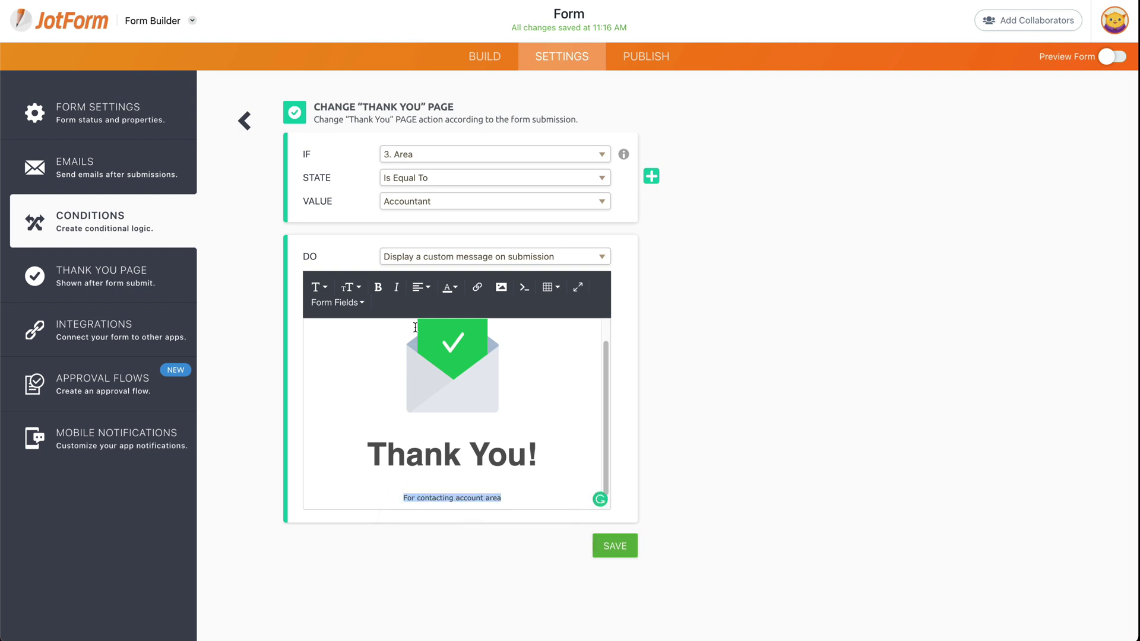
{"action": "left_click", "coordinate": [378, 287]}
{"action": "left_click", "coordinate": [613, 546]}
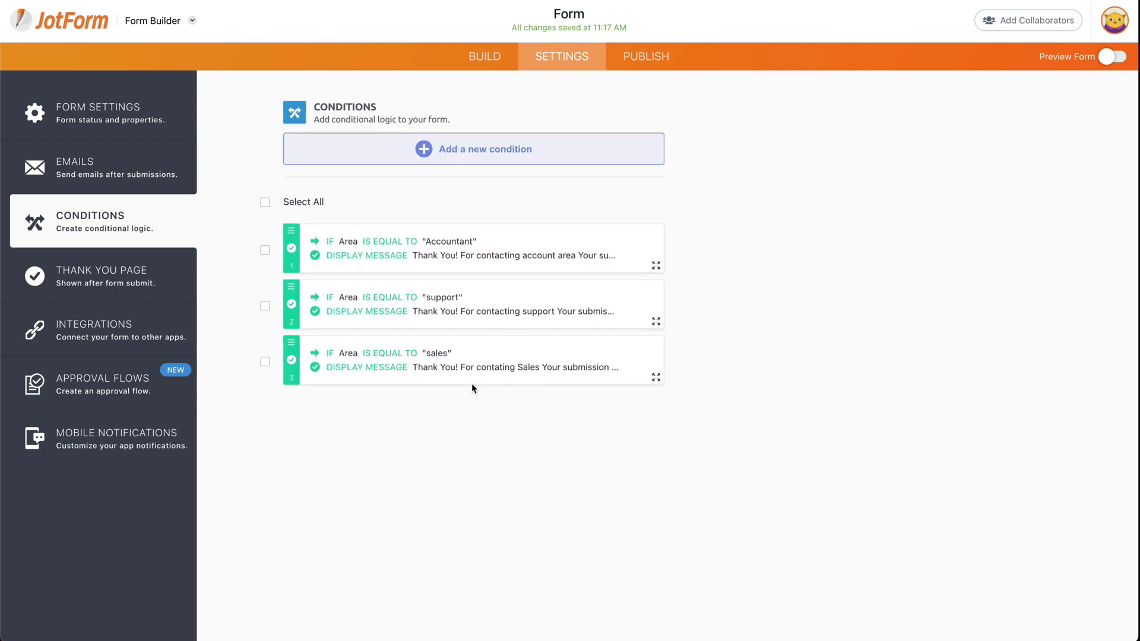
- Open the published form and submit a test entry with Area set to sales
{"action": "left_click", "coordinate": [644, 57]}
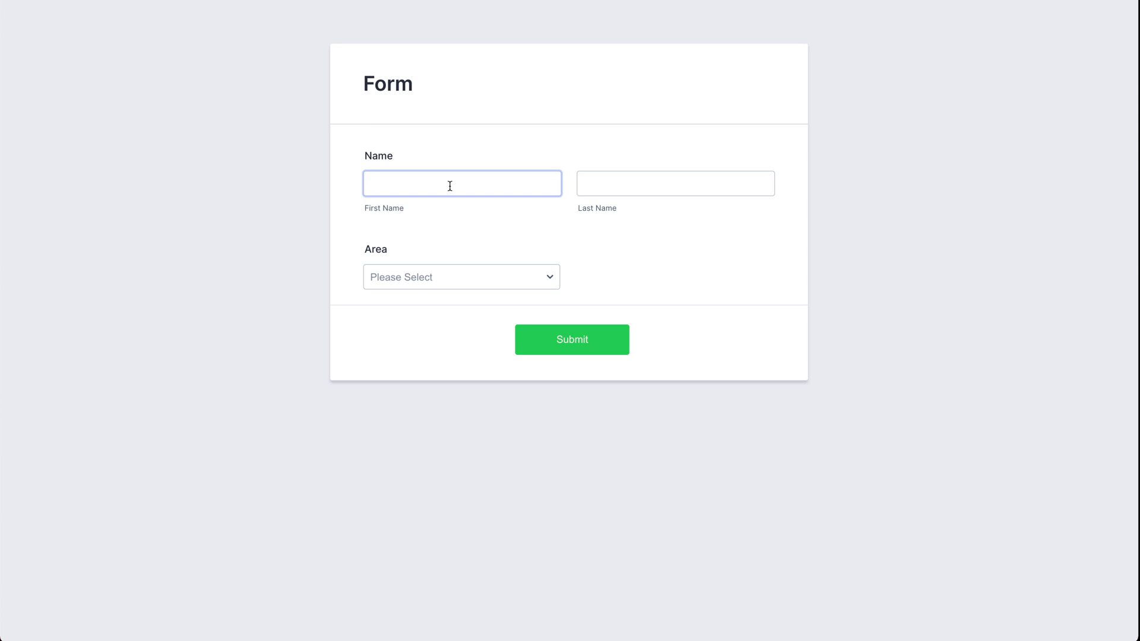
{"action": "type", "text": "as"}
{"action": "key", "text": "Tab"}
{"action": "type", "text": "sd"}
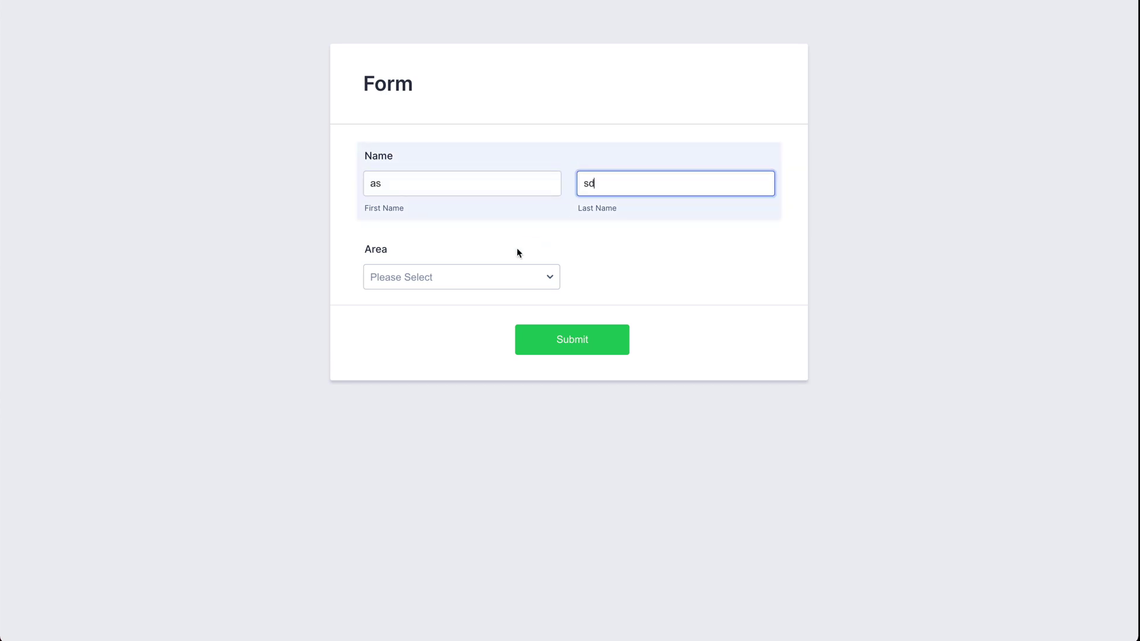
{"action": "left_click", "coordinate": [464, 280]}
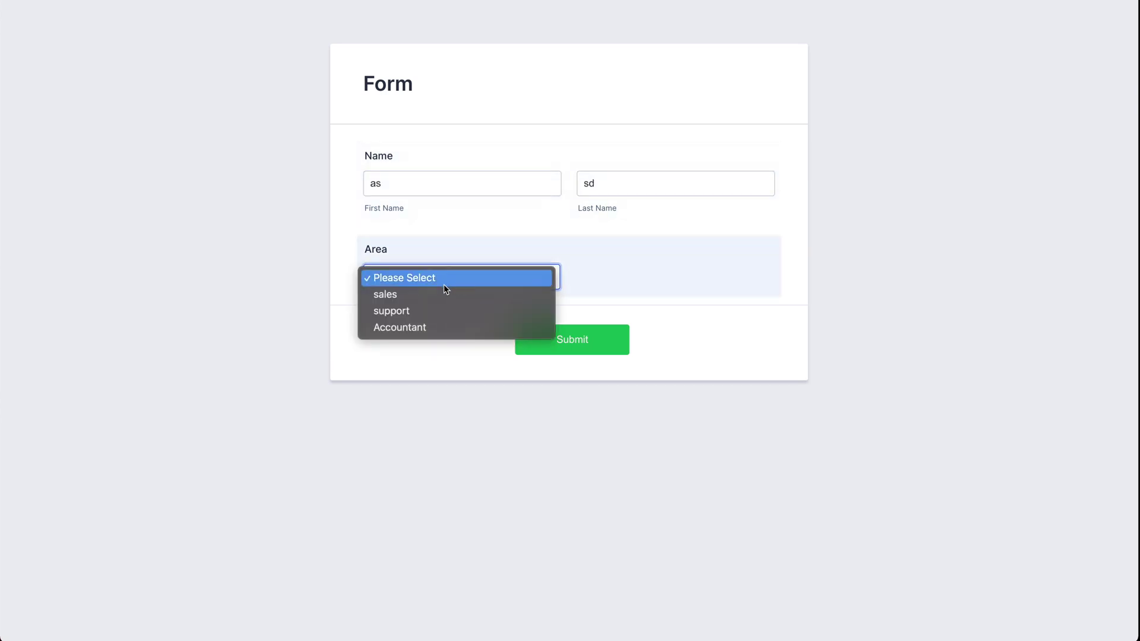
{"action": "left_click", "coordinate": [392, 295]}
{"action": "left_click", "coordinate": [567, 349]}
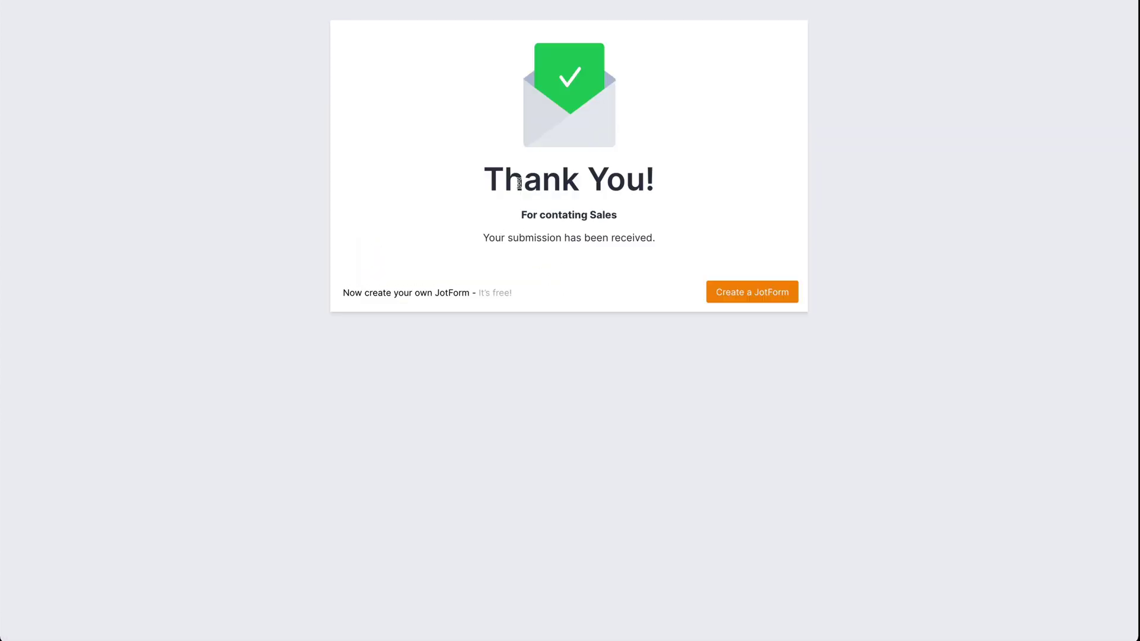
- Check the 'For contating Sales' message, then resubmit with Area set to support
{"action": "left_click_drag", "start_coordinate": [521, 220], "coordinate": [620, 219]}
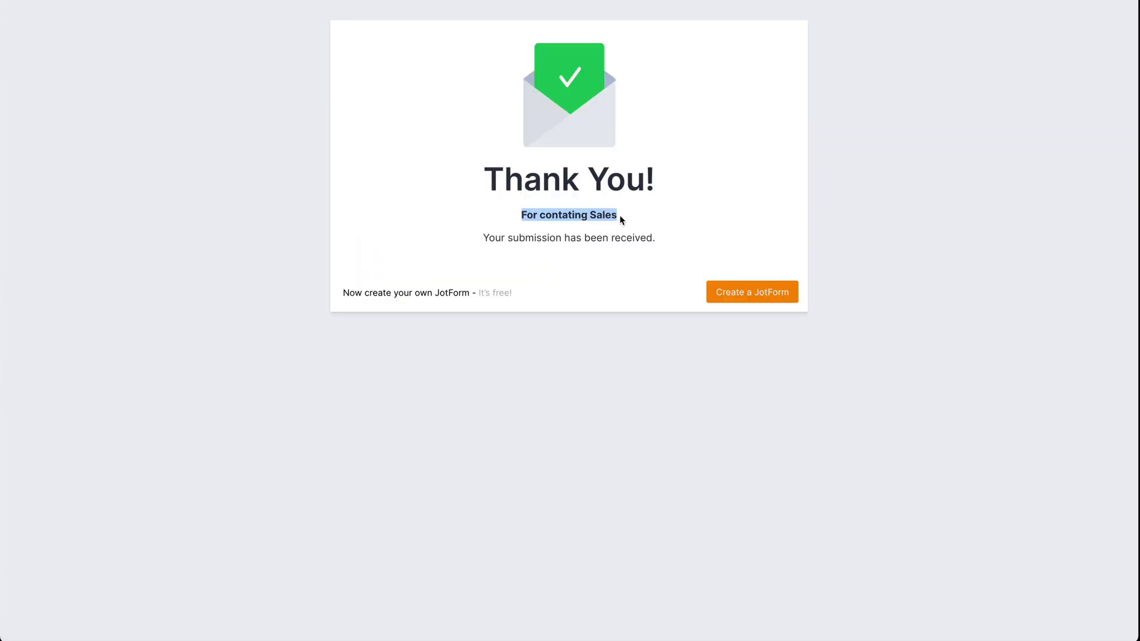
{"action": "left_click", "coordinate": [525, 411]}
{"action": "scroll", "coordinate": [526, 416], "scroll_direction": "left", "scroll_amount": 5}
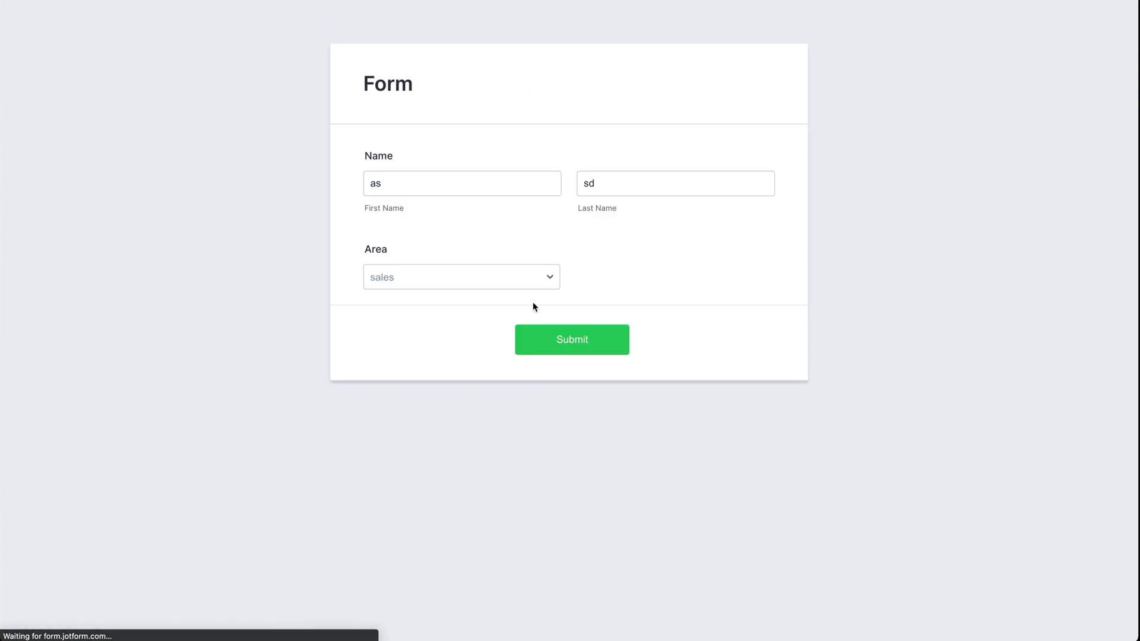
{"action": "left_click", "coordinate": [484, 279]}
{"action": "left_click", "coordinate": [447, 292]}
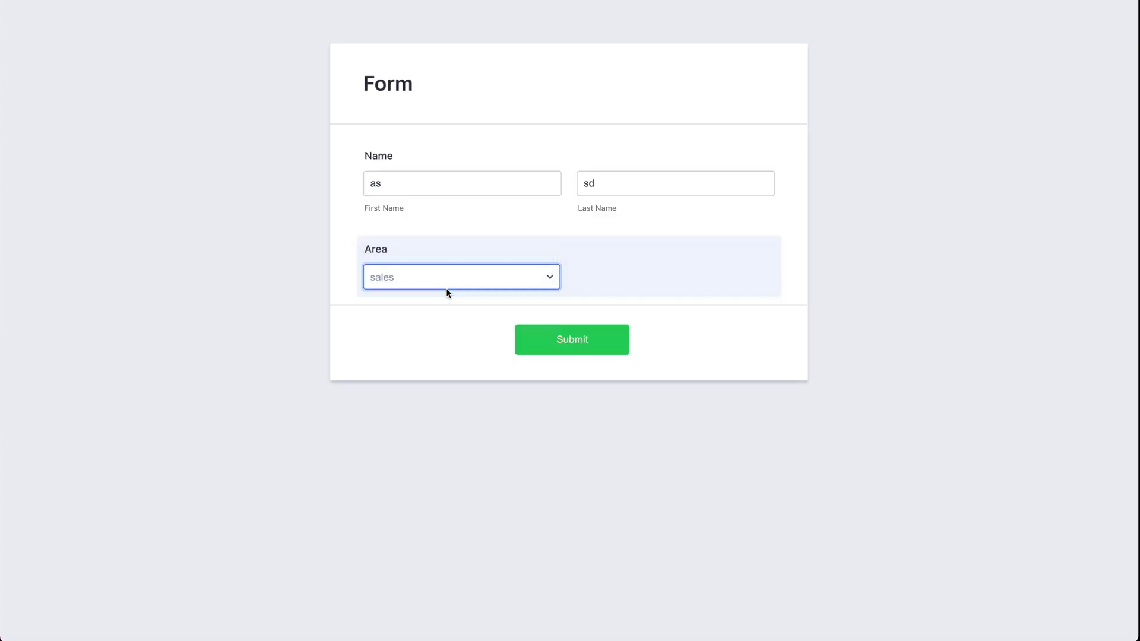
{"action": "left_click", "coordinate": [569, 329]}
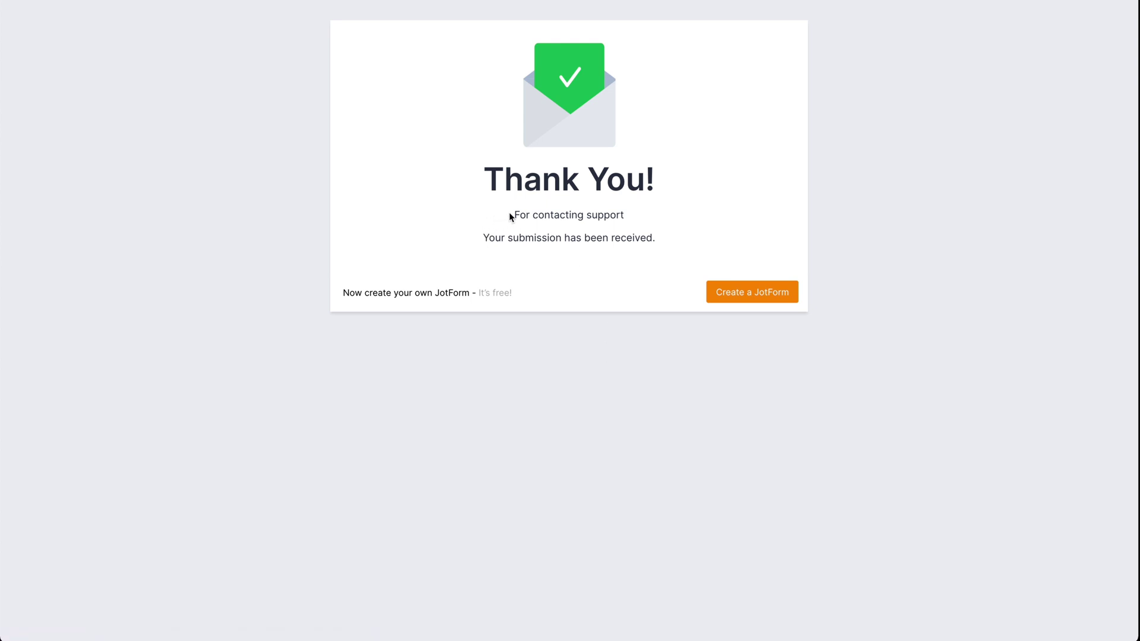
- Confirm the 'For contacting support' thank-you message appears
{"action": "left_click_drag", "start_coordinate": [509, 215], "coordinate": [628, 219]}
{"action": "left_click", "coordinate": [630, 218]}
{"action": "scroll", "coordinate": [635, 284], "scroll_direction": "left", "scroll_amount": 5}
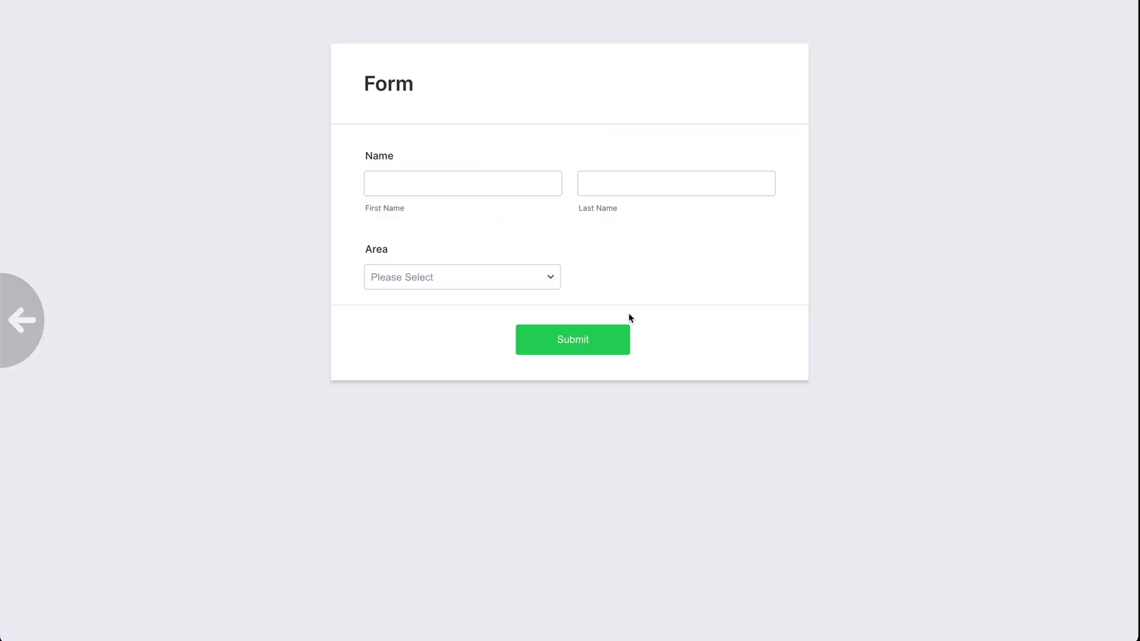
{"action": "key", "text": "Tab"}
{"action": "key", "text": "Tab"}
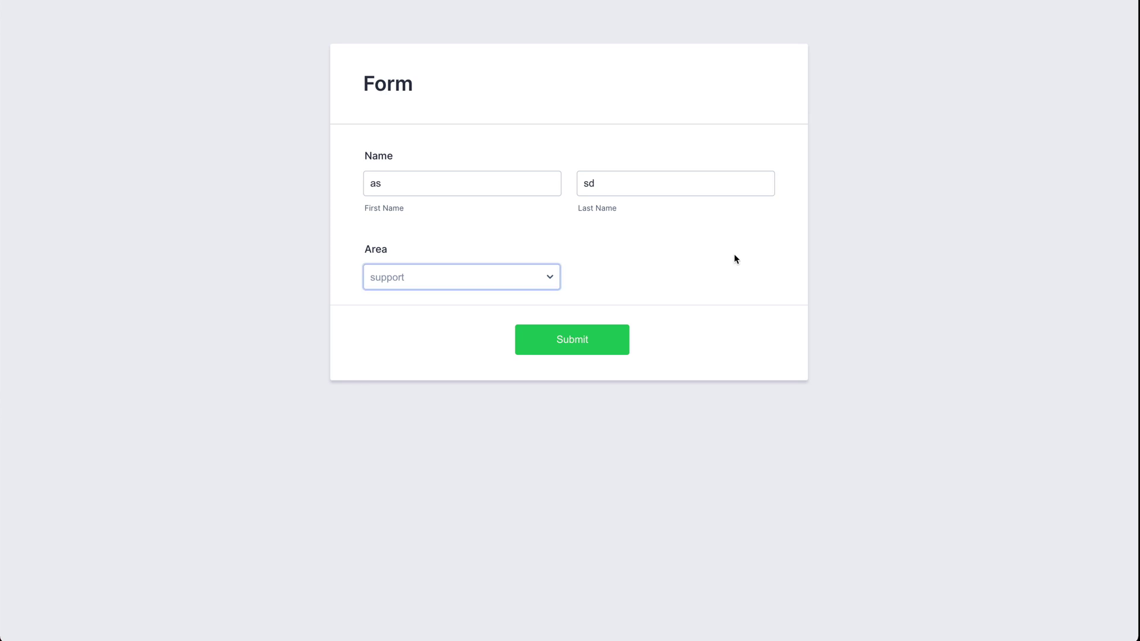
{"action": "key", "text": "Tab"}
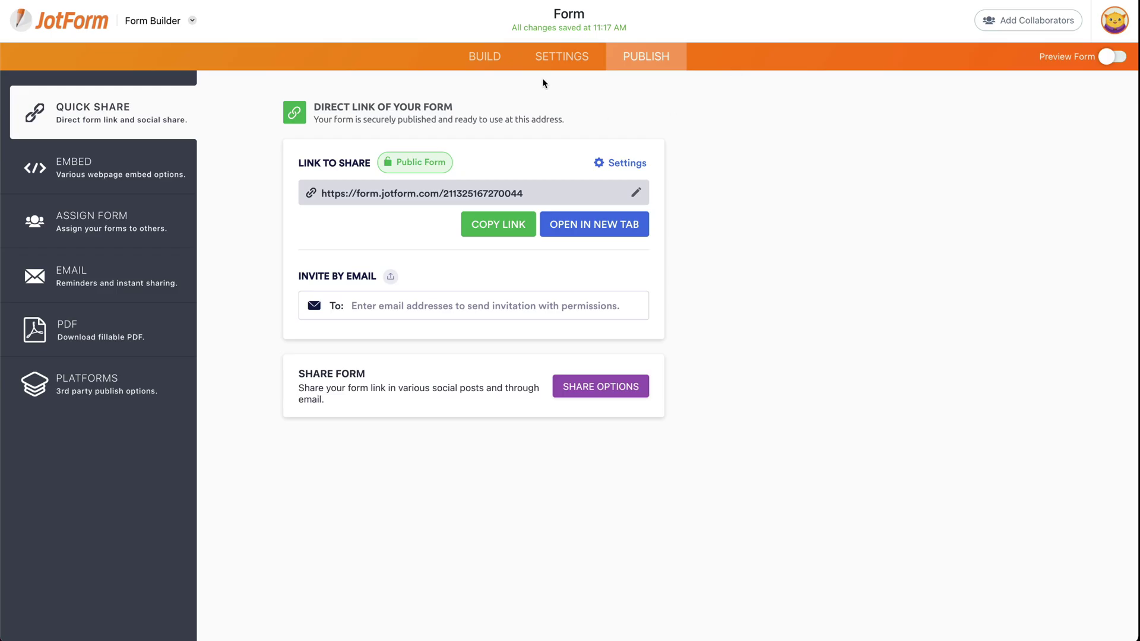
- Select and disable all three existing Area thank-you conditions
{"action": "left_click", "coordinate": [557, 64]}
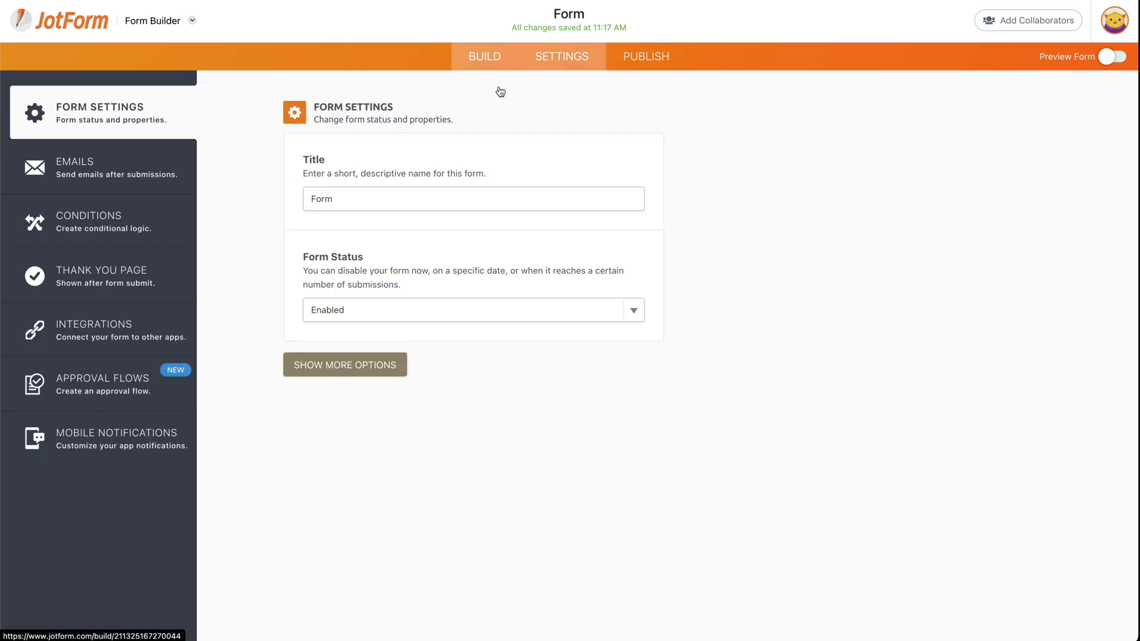
{"action": "left_click", "coordinate": [123, 234]}
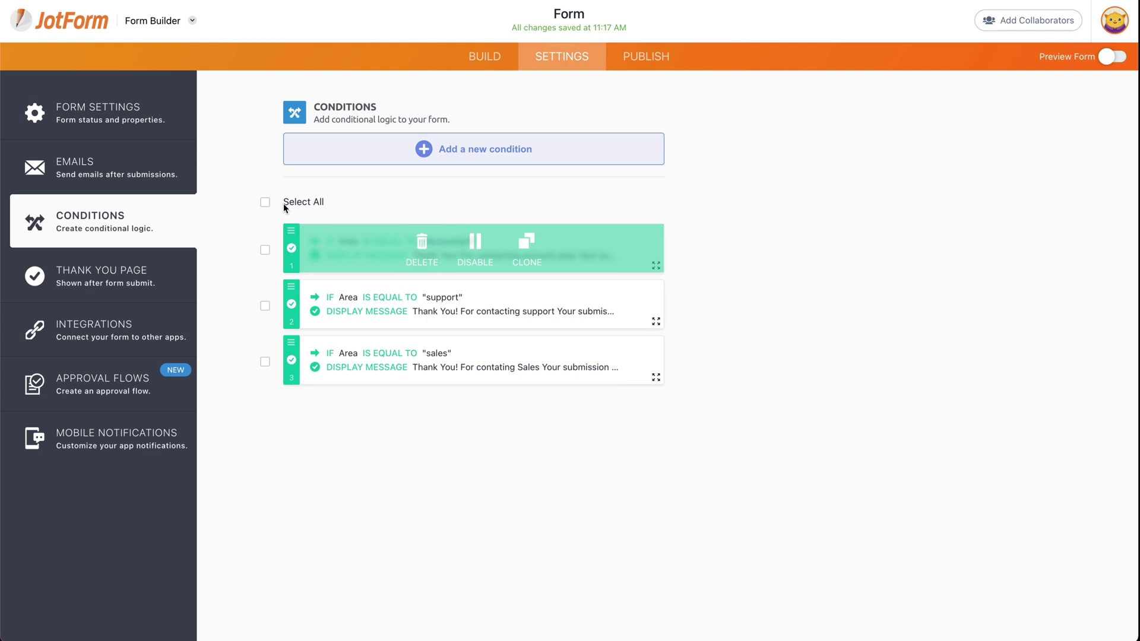
{"action": "left_click", "coordinate": [265, 203]}
{"action": "left_click", "coordinate": [541, 208]}
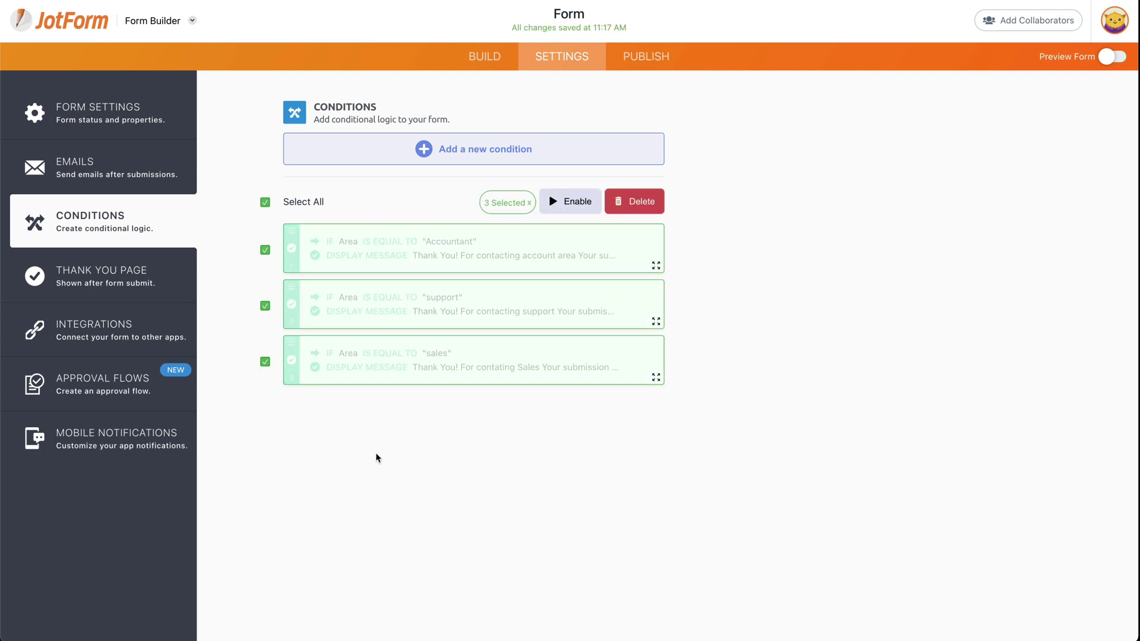
{"action": "left_click", "coordinate": [454, 157]}
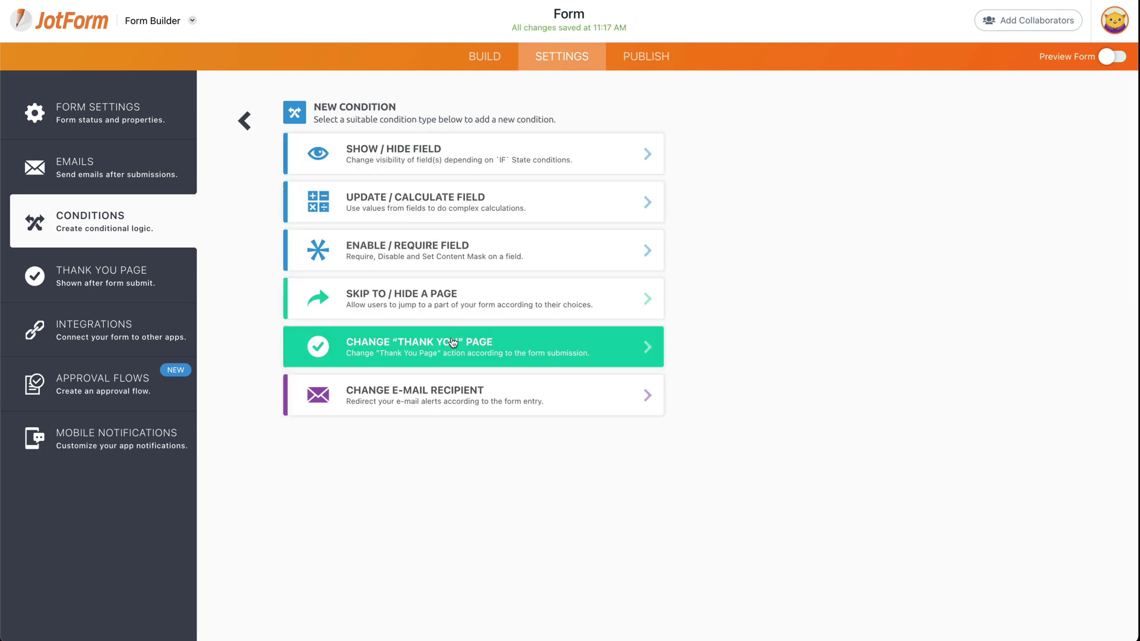
- Start a new Change Thank You Page condition triggered when Name is empty
{"action": "left_click", "coordinate": [451, 337]}
{"action": "left_click", "coordinate": [440, 155]}
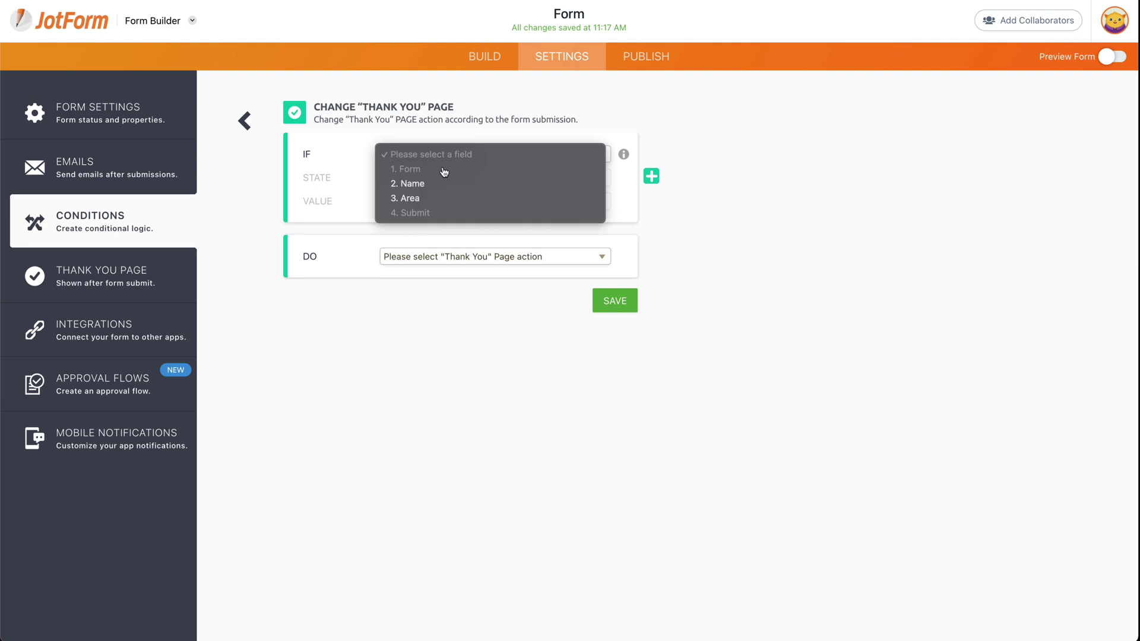
{"action": "left_click", "coordinate": [445, 184]}
{"action": "left_click", "coordinate": [437, 181]}
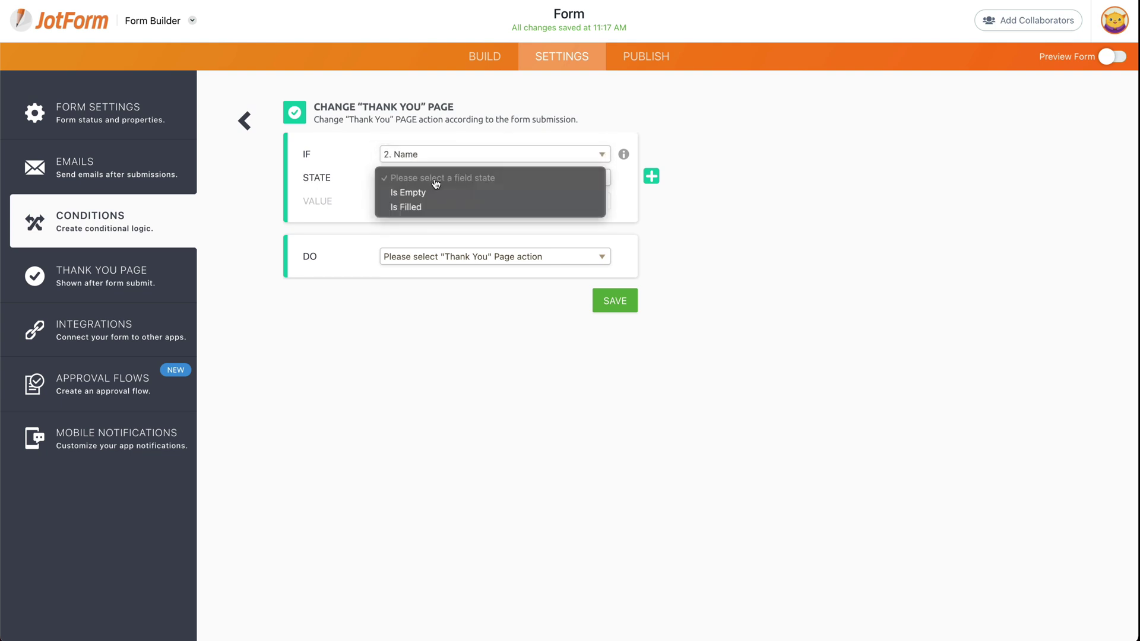
{"action": "left_click", "coordinate": [408, 194]}
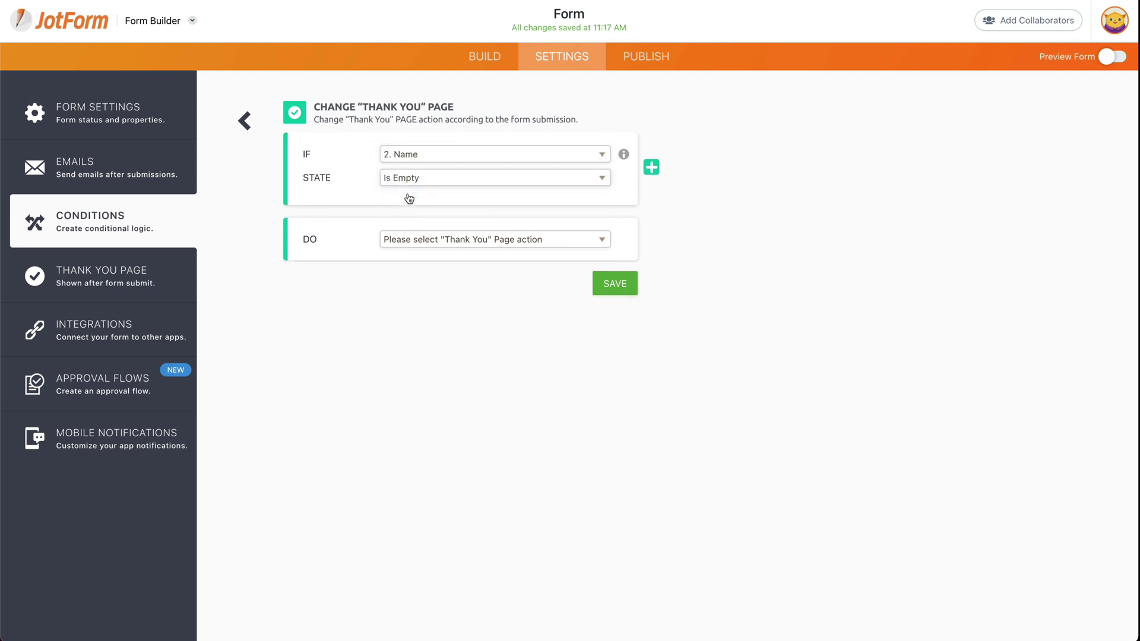
{"action": "left_click", "coordinate": [469, 245]}
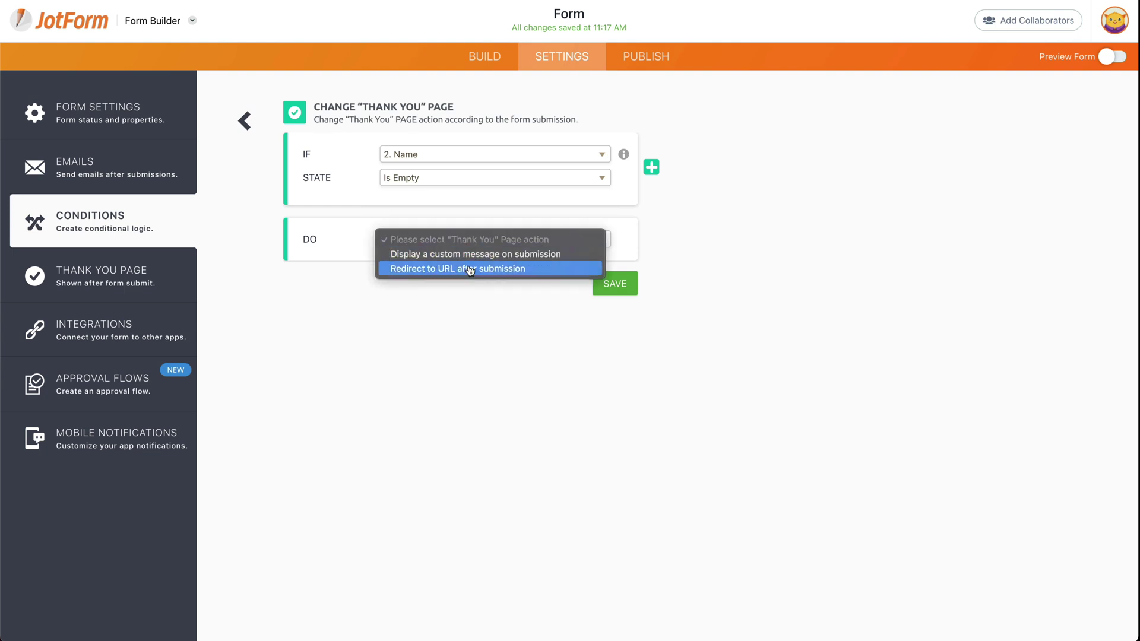
- Leave the unfinished condition and drag a Phone element onto the form above Area
{"action": "left_click", "coordinate": [486, 311]}
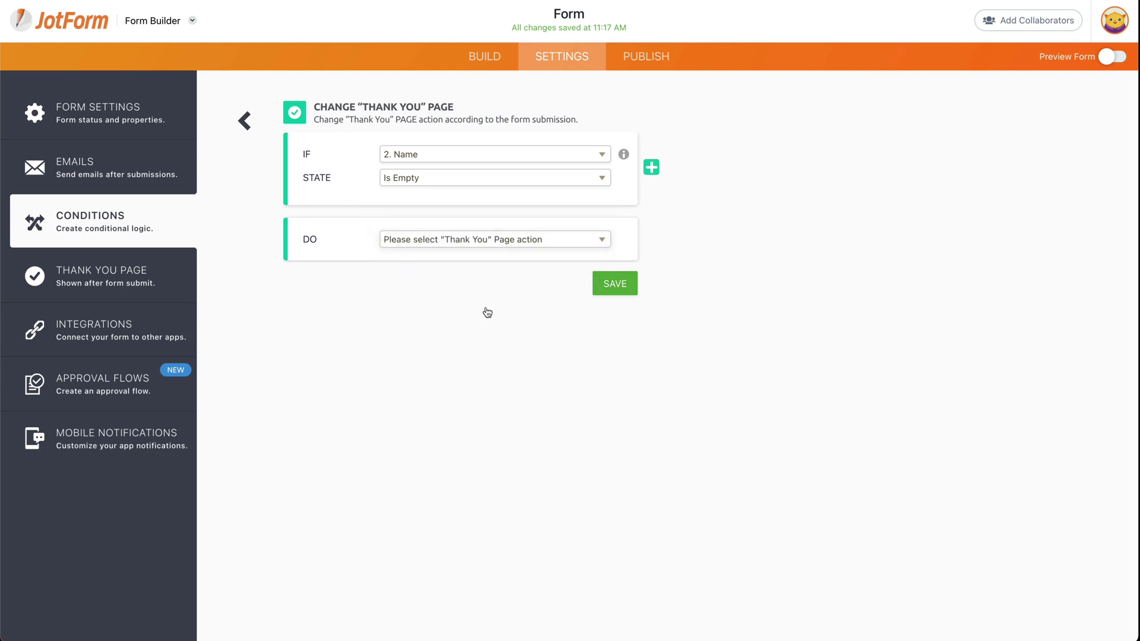
{"action": "left_click", "coordinate": [487, 60]}
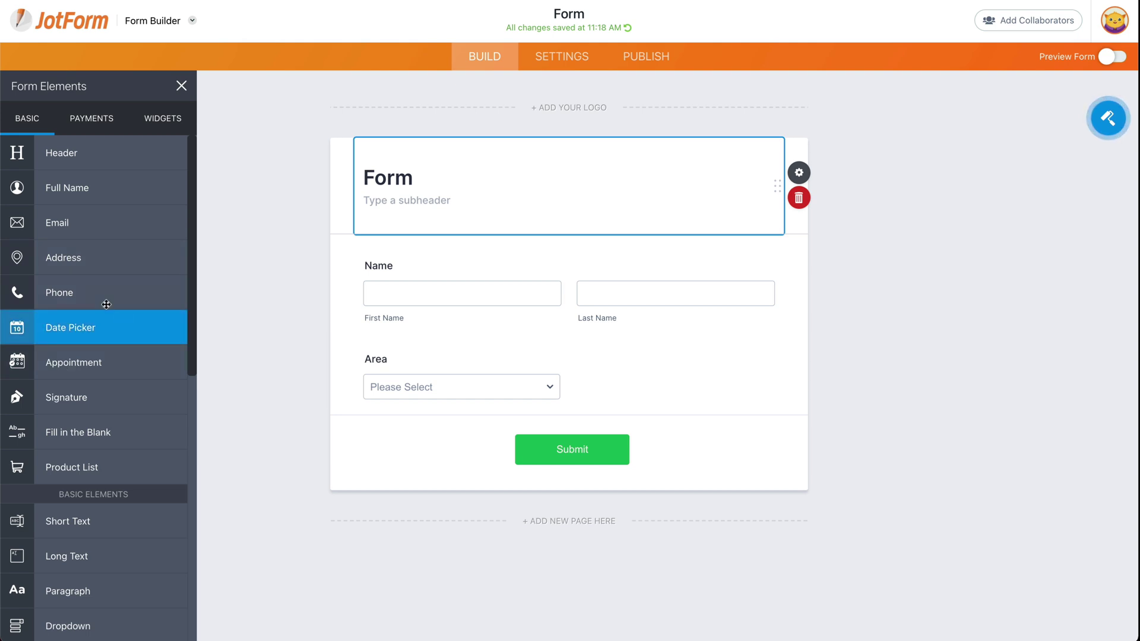
{"action": "left_click_drag", "start_coordinate": [111, 303], "coordinate": [502, 347]}
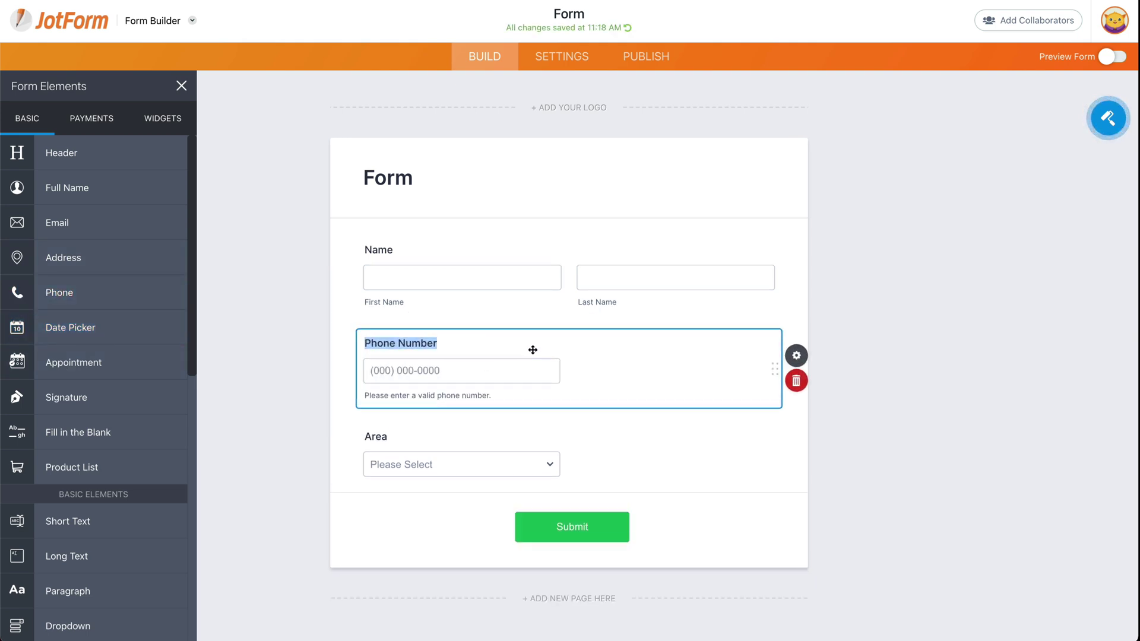
- Add a Change Thank You Page condition: if Phone Number is empty, display a custom message
{"action": "left_click", "coordinate": [550, 66]}
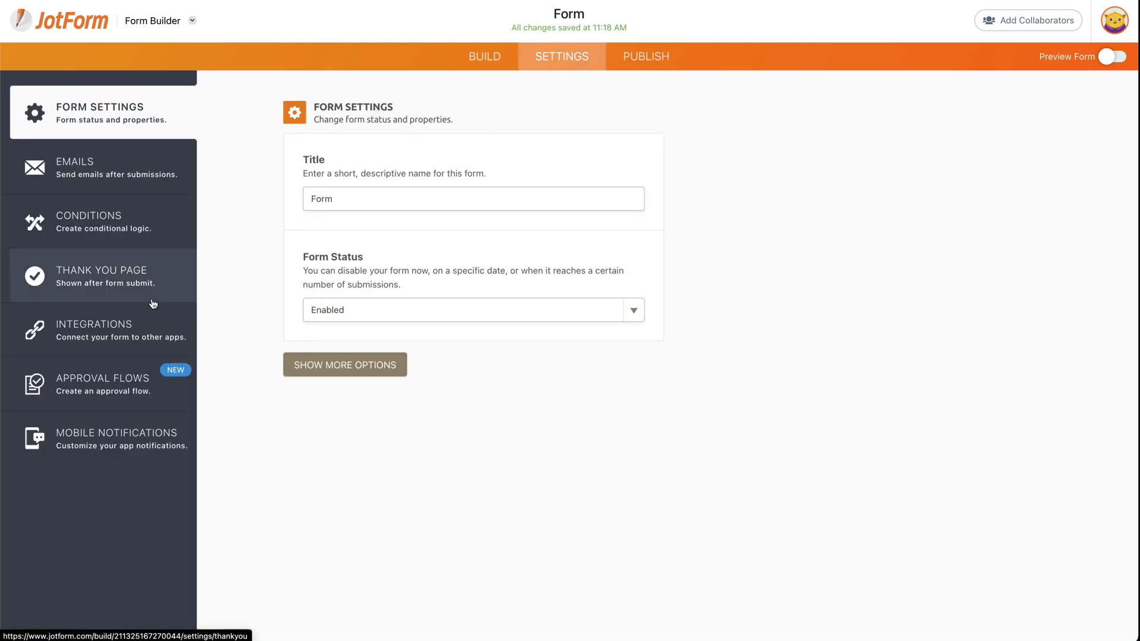
{"action": "left_click", "coordinate": [113, 222]}
{"action": "left_click", "coordinate": [461, 150]}
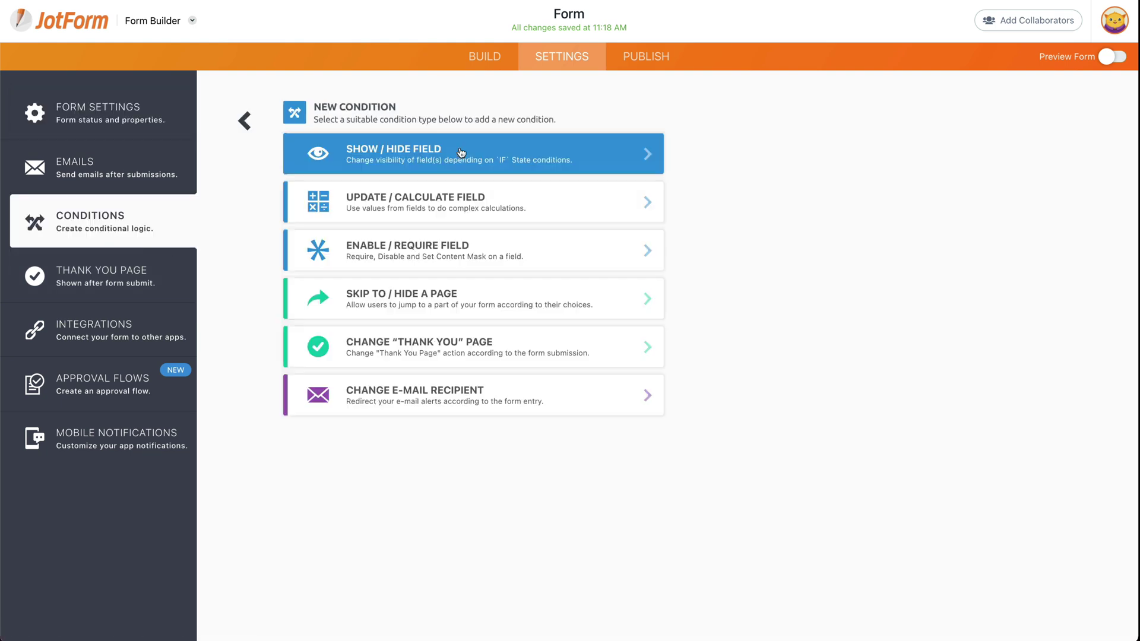
{"action": "left_click", "coordinate": [404, 340]}
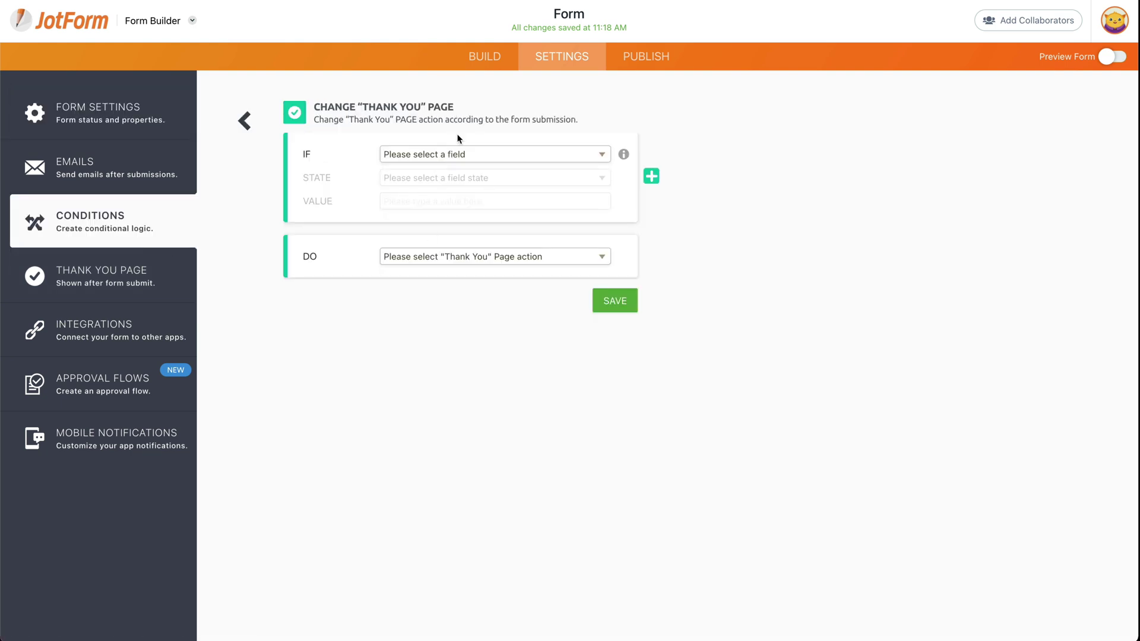
{"action": "left_click", "coordinate": [459, 155]}
{"action": "left_click", "coordinate": [444, 198]}
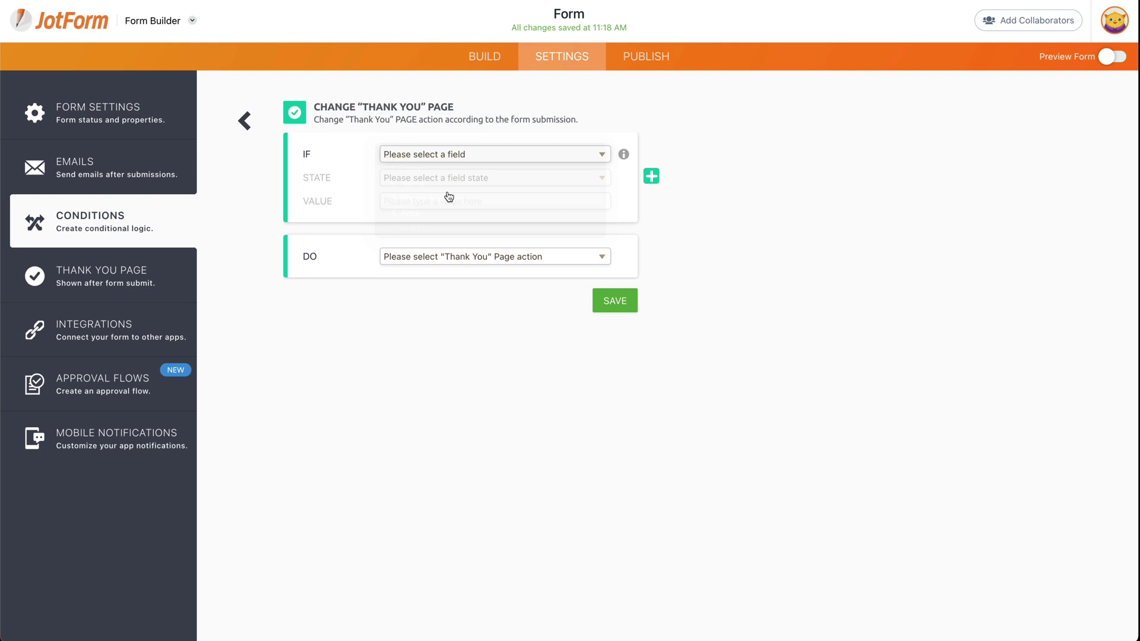
{"action": "left_click", "coordinate": [442, 178]}
{"action": "left_click", "coordinate": [435, 192]}
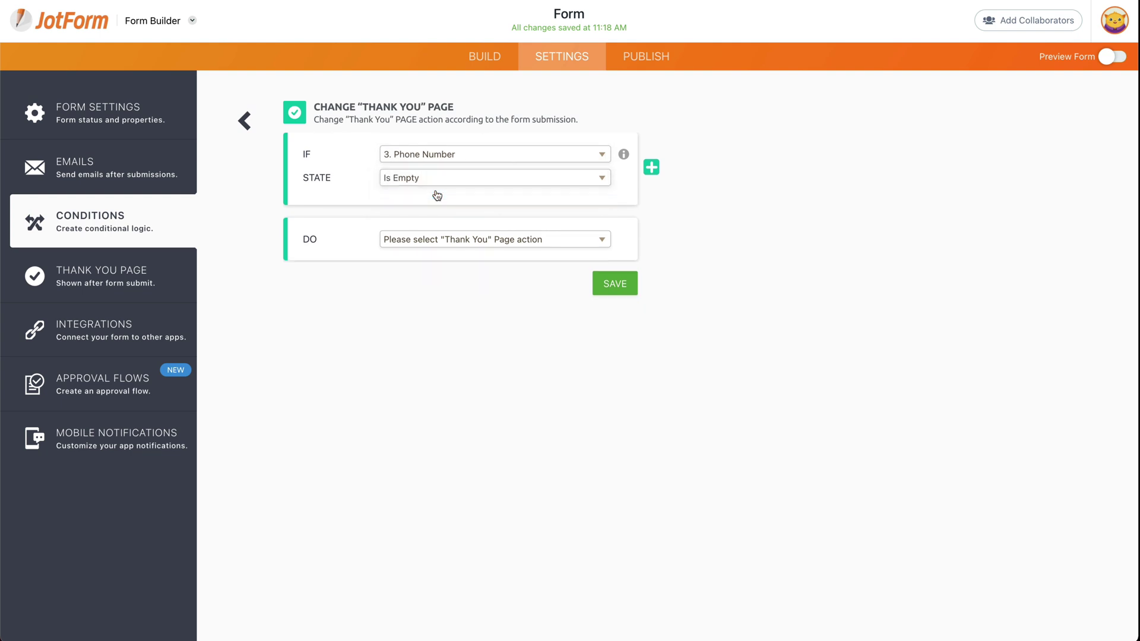
{"action": "left_click", "coordinate": [451, 240]}
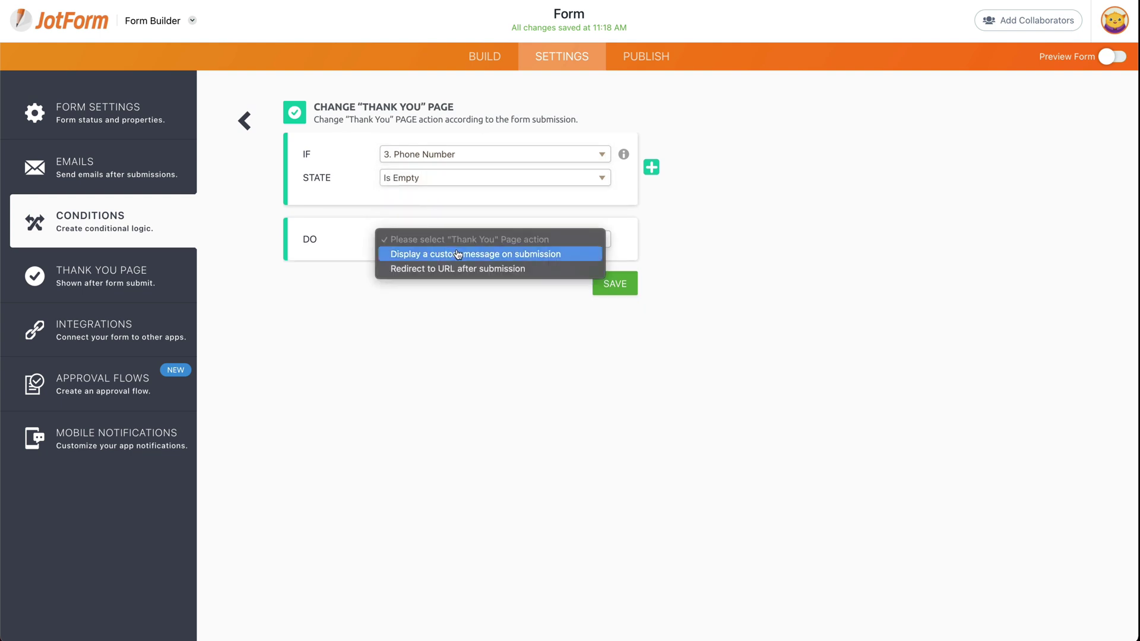
{"action": "left_click", "coordinate": [458, 254]}
- Replace the default line with 'Don't forget to add your phone number later' and save
{"action": "scroll", "coordinate": [447, 379], "scroll_direction": "down", "scroll_amount": 1}
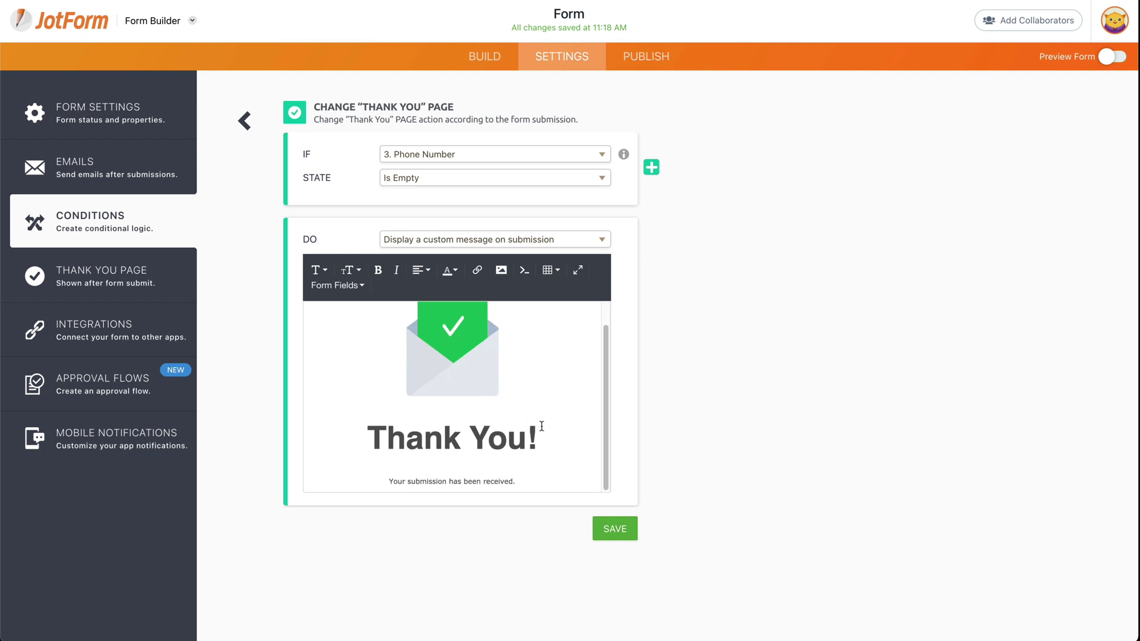
{"action": "triple_click", "coordinate": [451, 480]}
{"action": "key", "text": "BackSpace"}
{"action": "type", "text": "Din"}
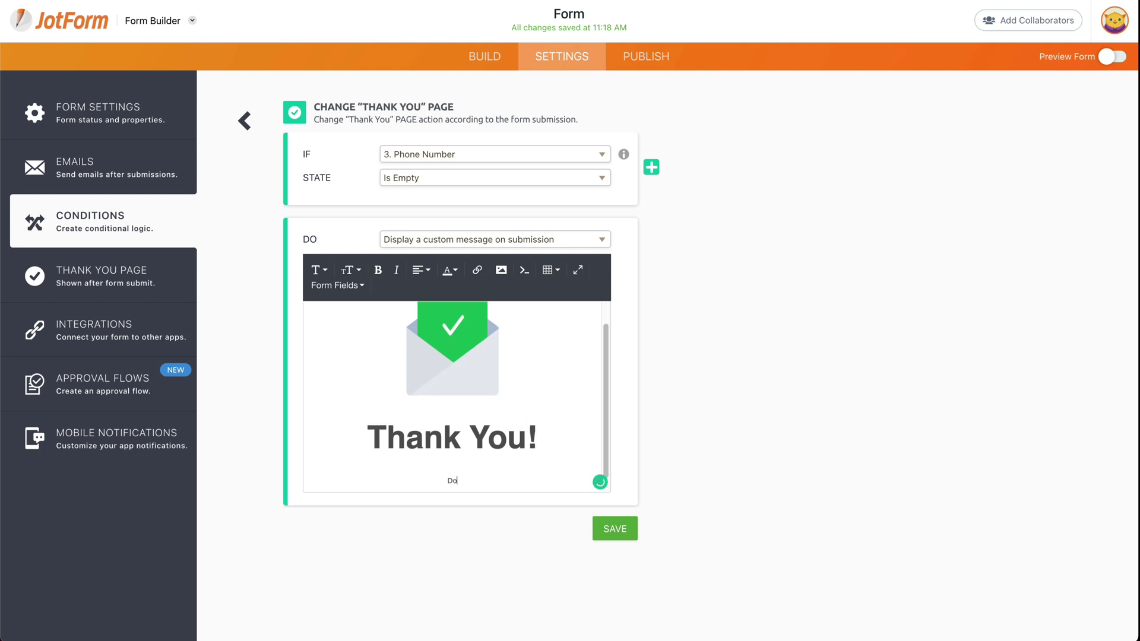
{"action": "type", "text": "n't forget to add your phone number later"}
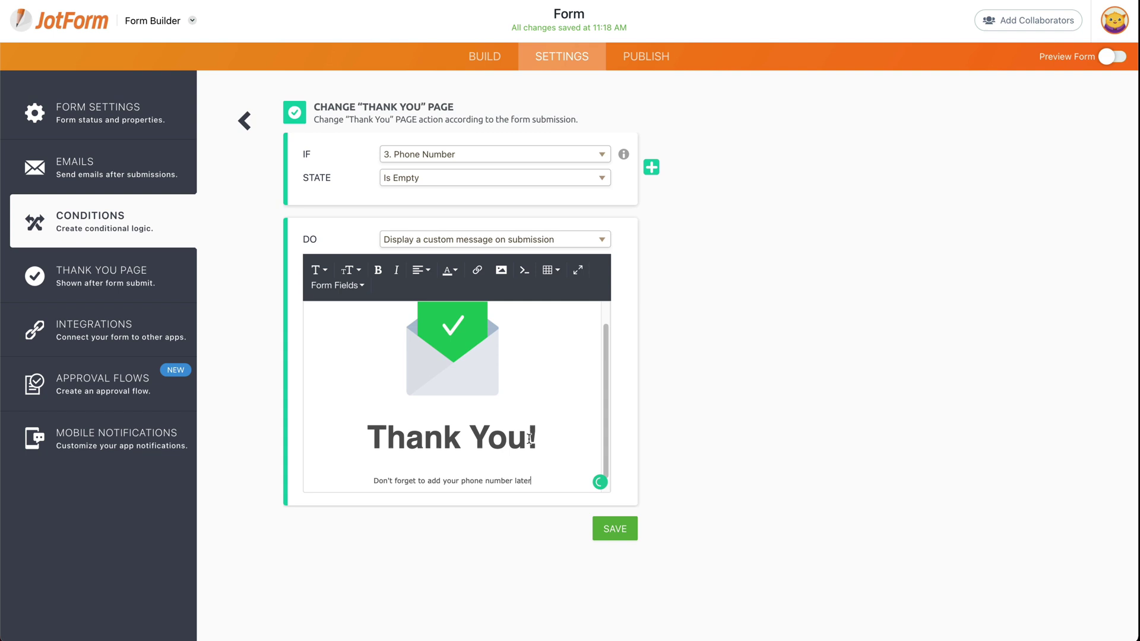
{"action": "left_click", "coordinate": [619, 530]}
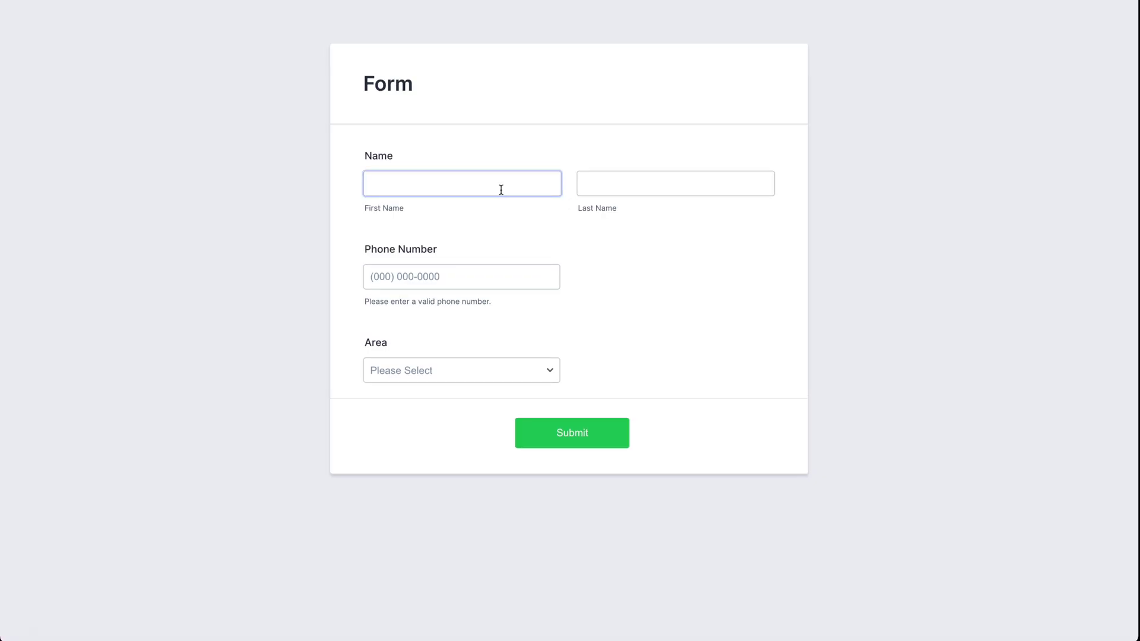
- Submit the preview form with Phone Number empty and check the reminder message appears
{"action": "left_click", "coordinate": [667, 182]}
{"action": "left_click", "coordinate": [544, 182]}
{"action": "left_click", "coordinate": [409, 225]}
{"action": "left_click", "coordinate": [388, 374]}
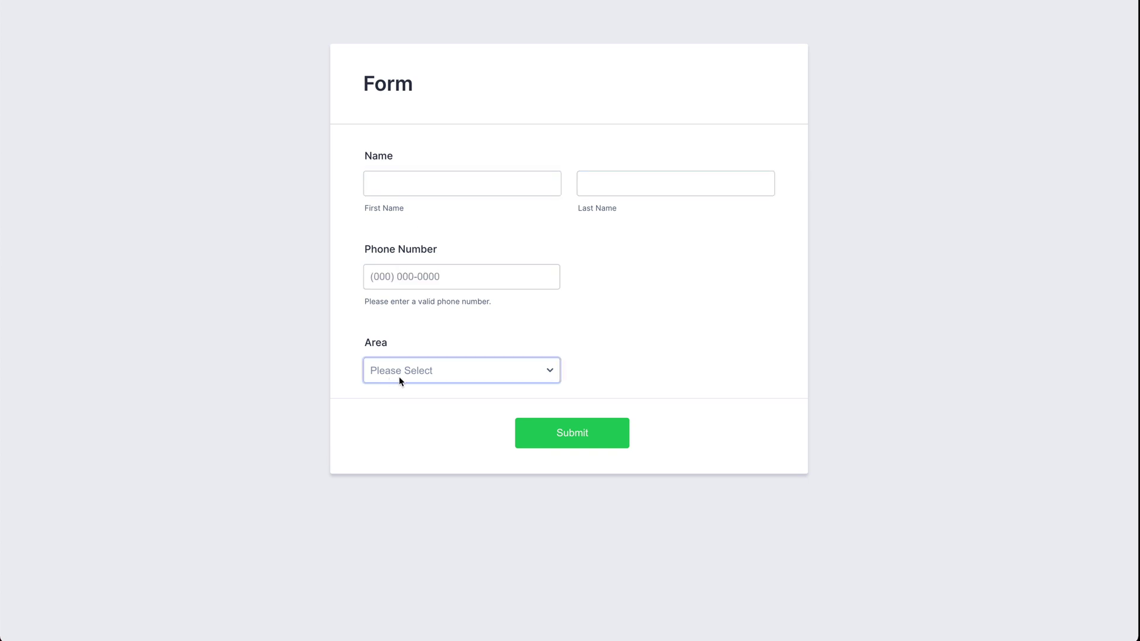
{"action": "left_click", "coordinate": [582, 436]}
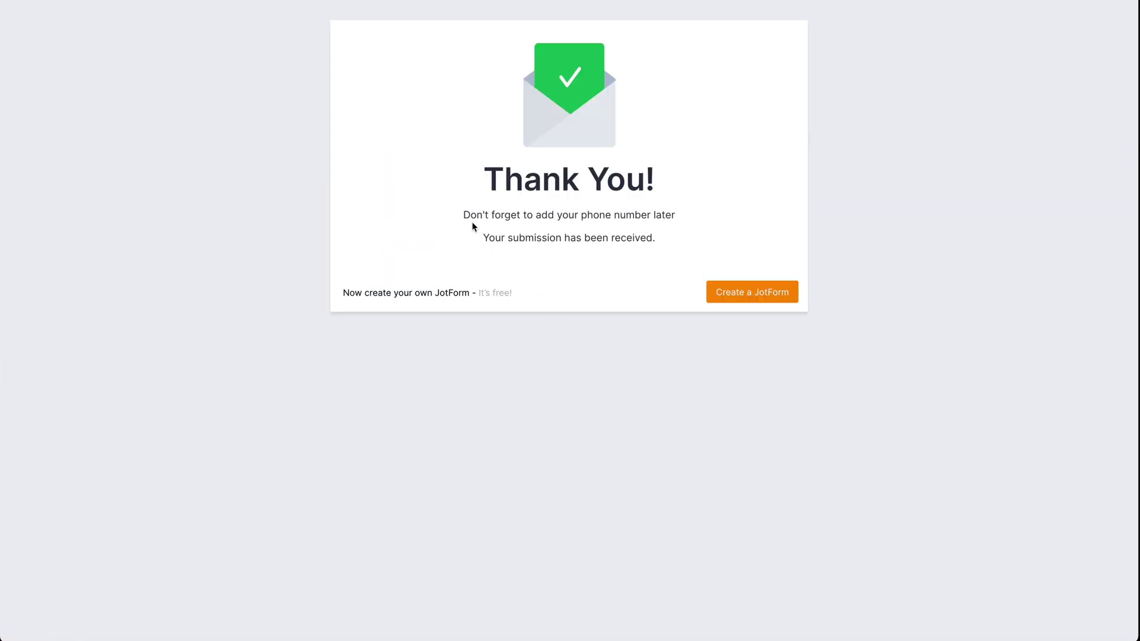
{"action": "left_click_drag", "start_coordinate": [463, 215], "coordinate": [678, 215]}
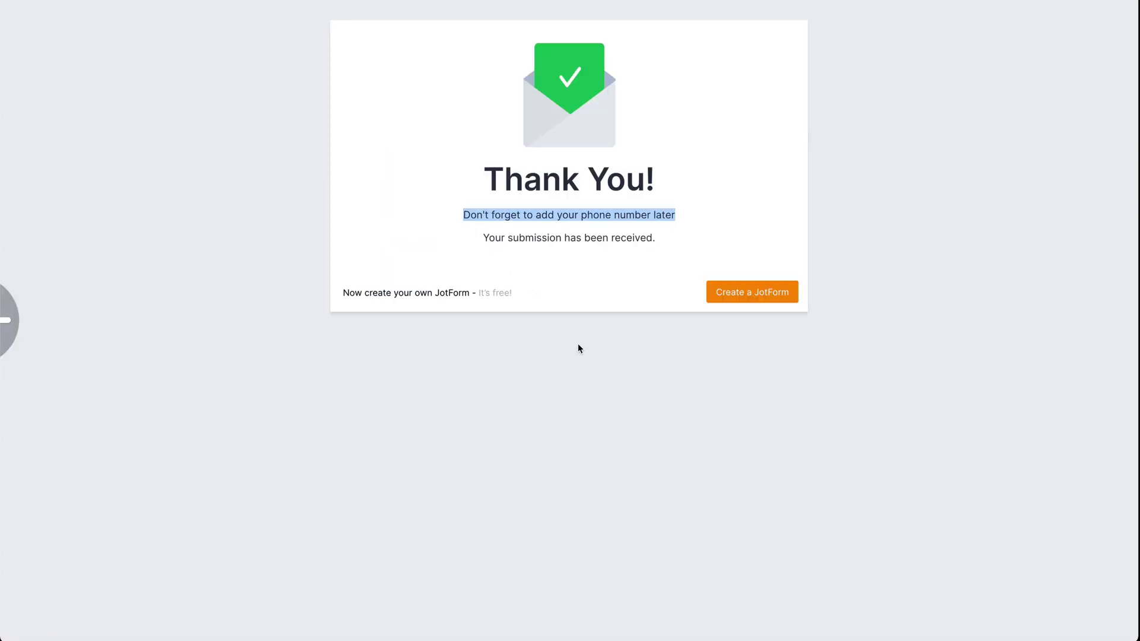
- Go back, enter a test phone number, resubmit, and close the preview tab
{"action": "key", "text": "alt+Left"}
{"action": "left_click", "coordinate": [462, 277]}
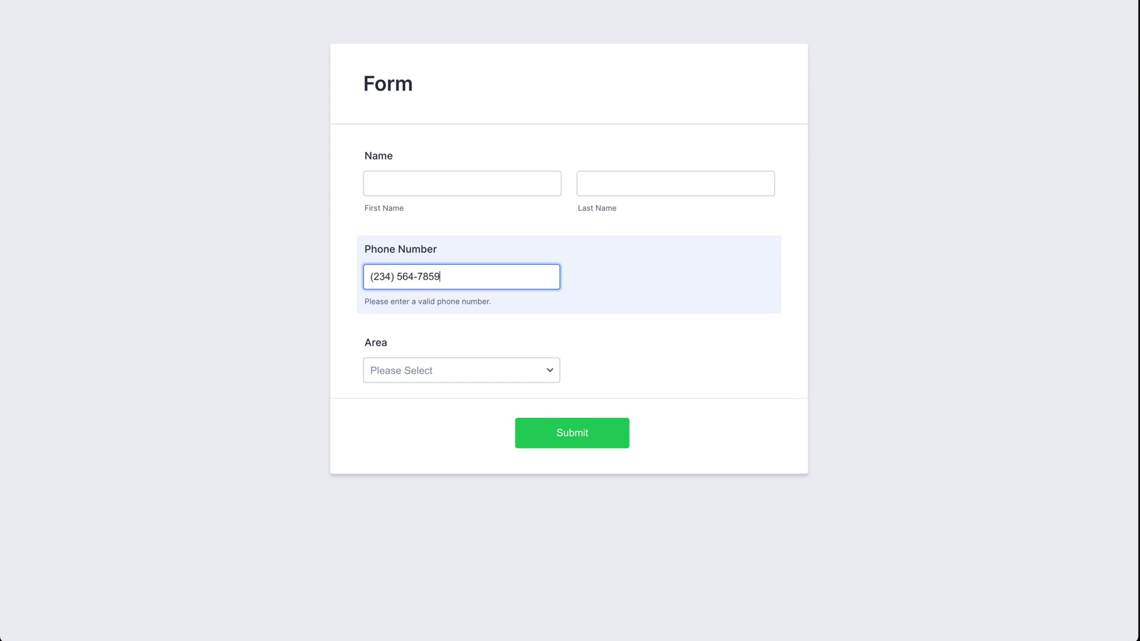
{"action": "left_click", "coordinate": [574, 432]}
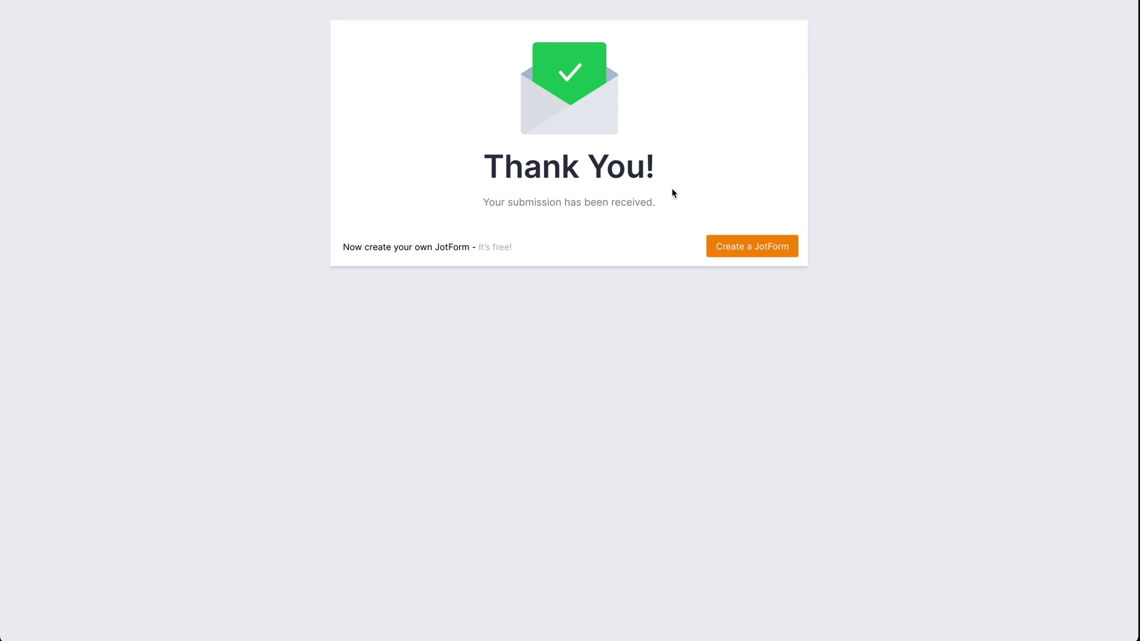
{"action": "key", "text": "ctrl+w"}
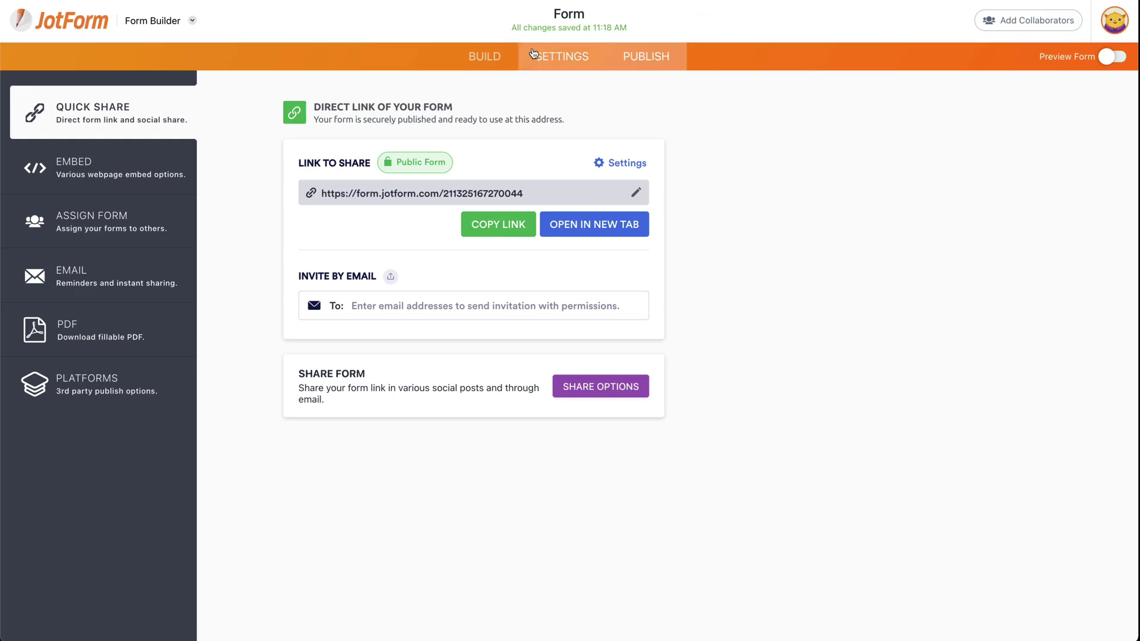
- Switch to the BUILD view of the form
{"action": "left_click", "coordinate": [509, 57]}
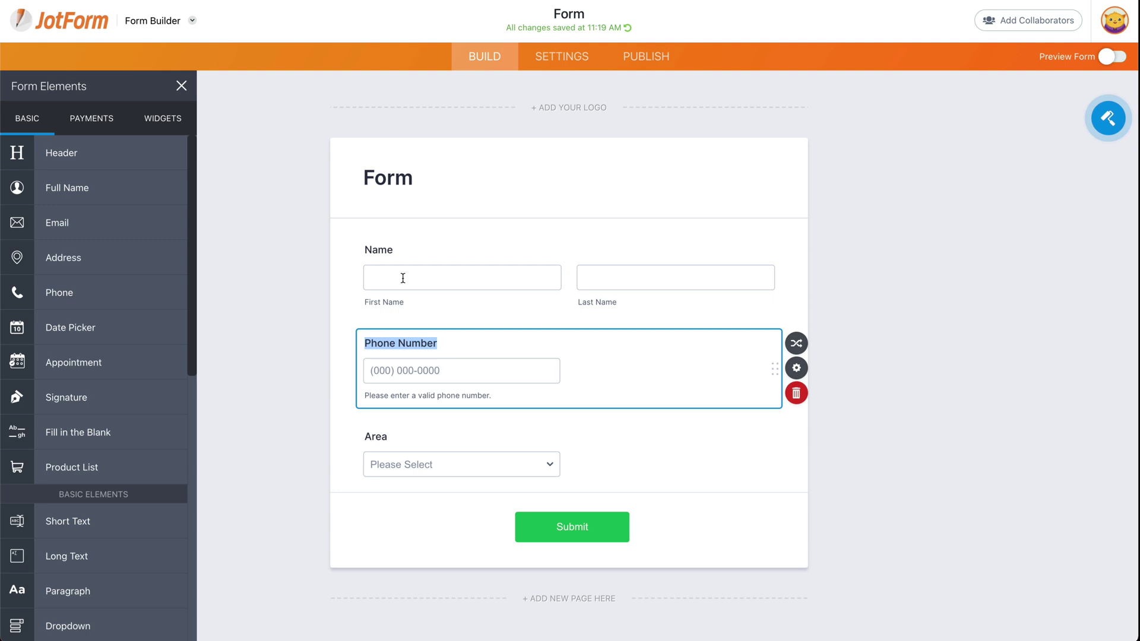